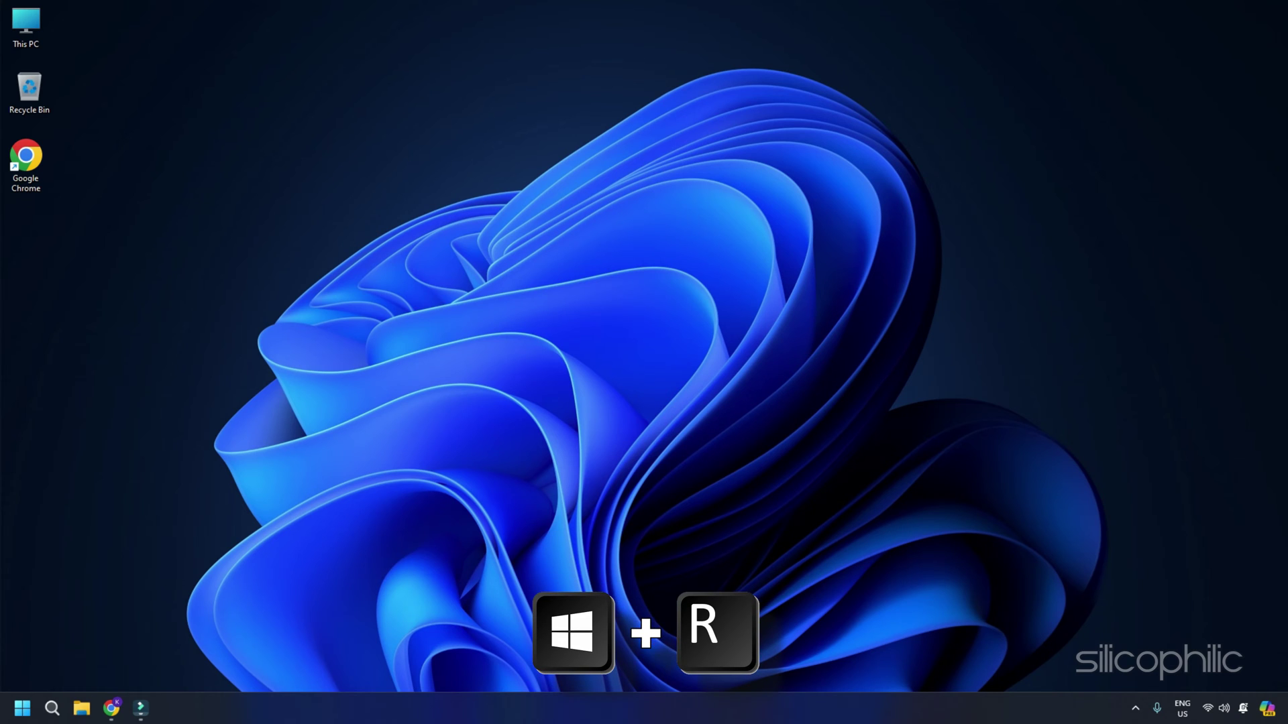
Step: Launch System Configuration by running msconfig from the Run box
{"action": "key", "text": "super+r"}
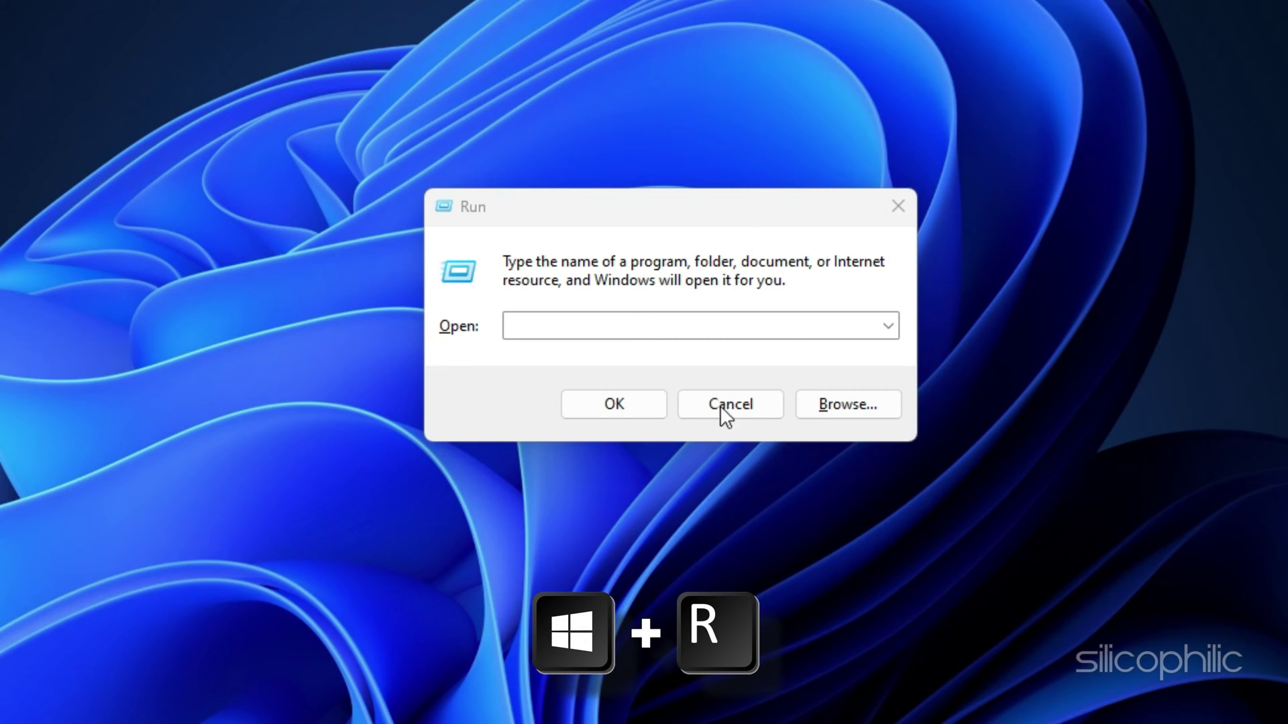
{"action": "left_click", "coordinate": [618, 324]}
{"action": "type", "text": "msconfig"}
{"action": "double_click", "coordinate": [618, 326]}
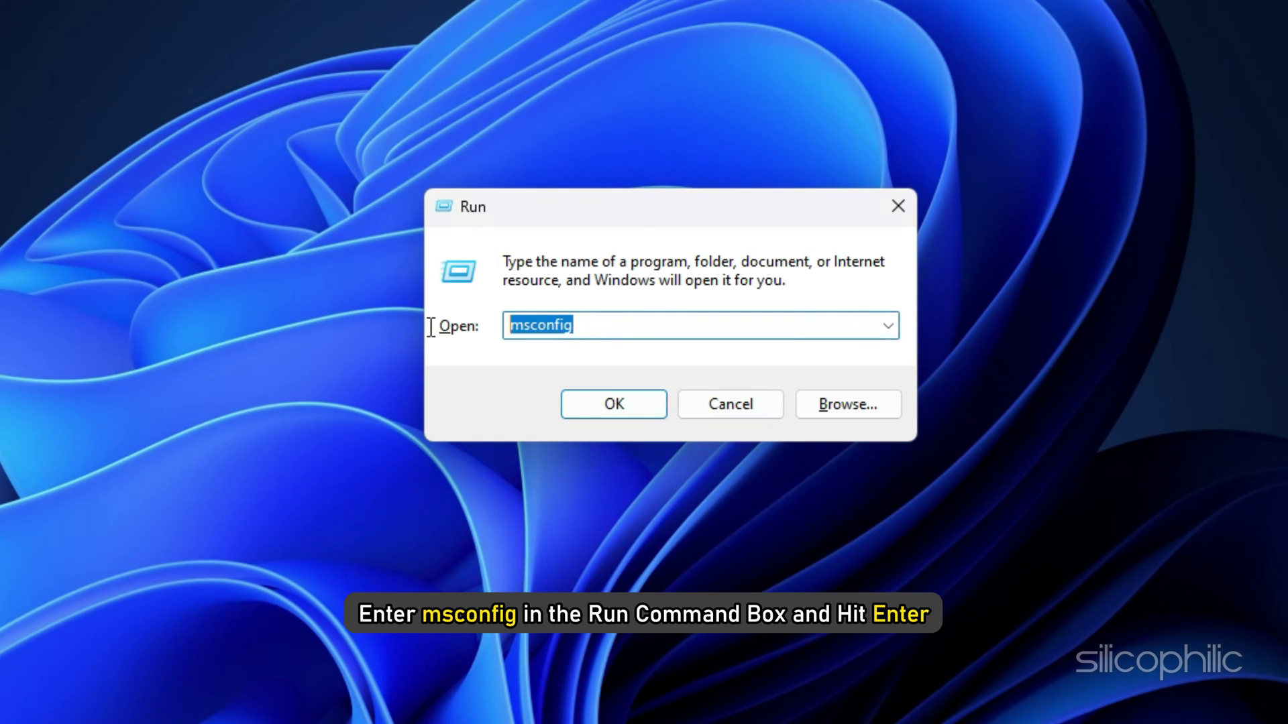
{"action": "key", "text": "End"}
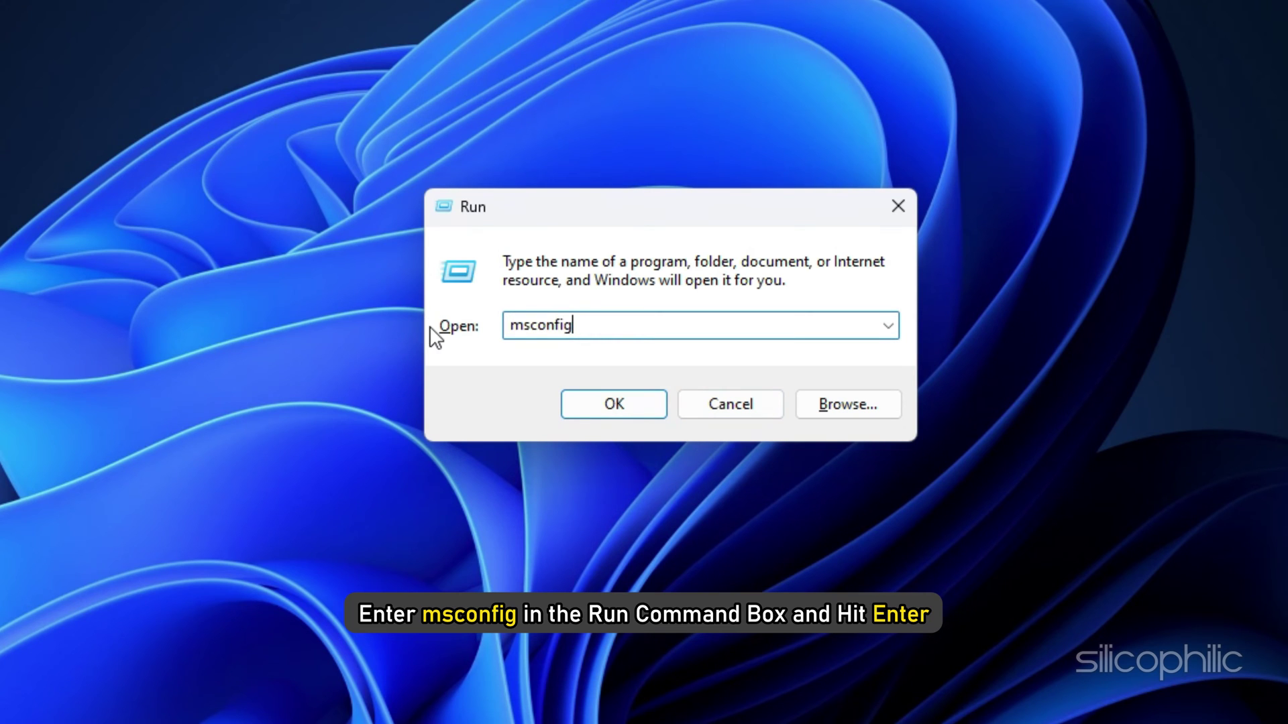
{"action": "key", "text": "Return"}
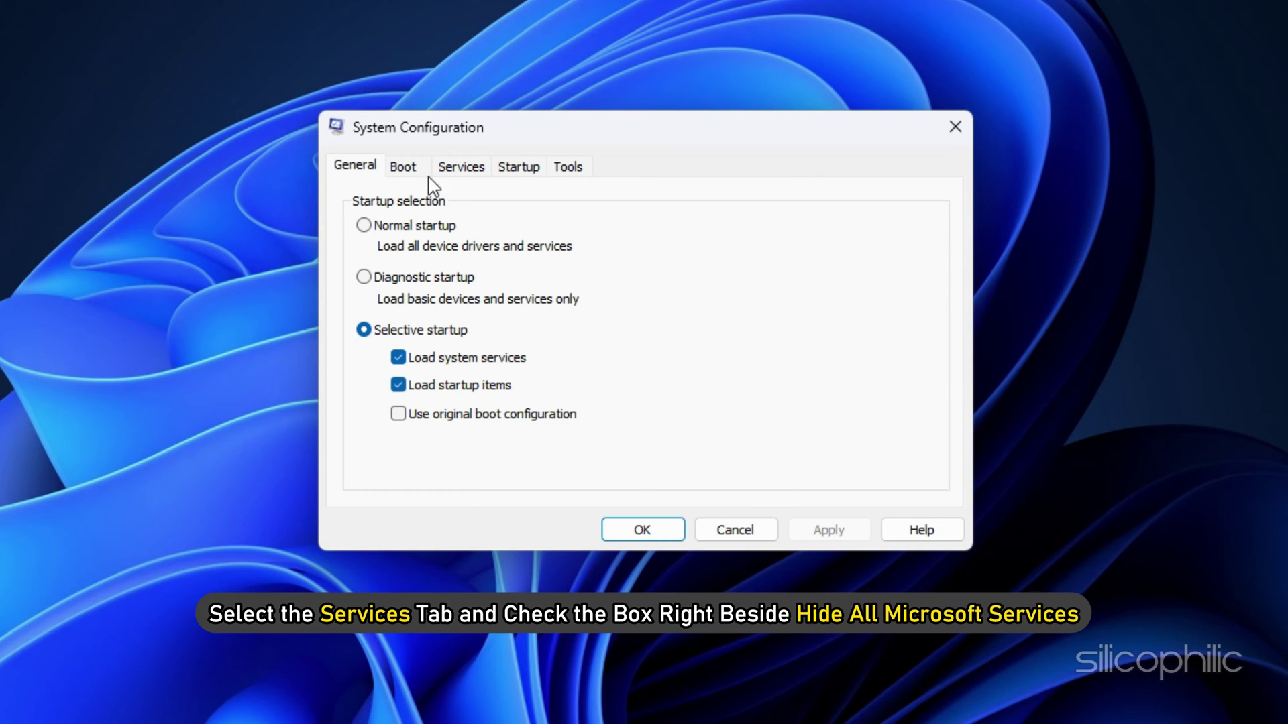
Step: On the Services tab, hide Microsoft services, disable all the rest, and apply
{"action": "left_click", "coordinate": [450, 178]}
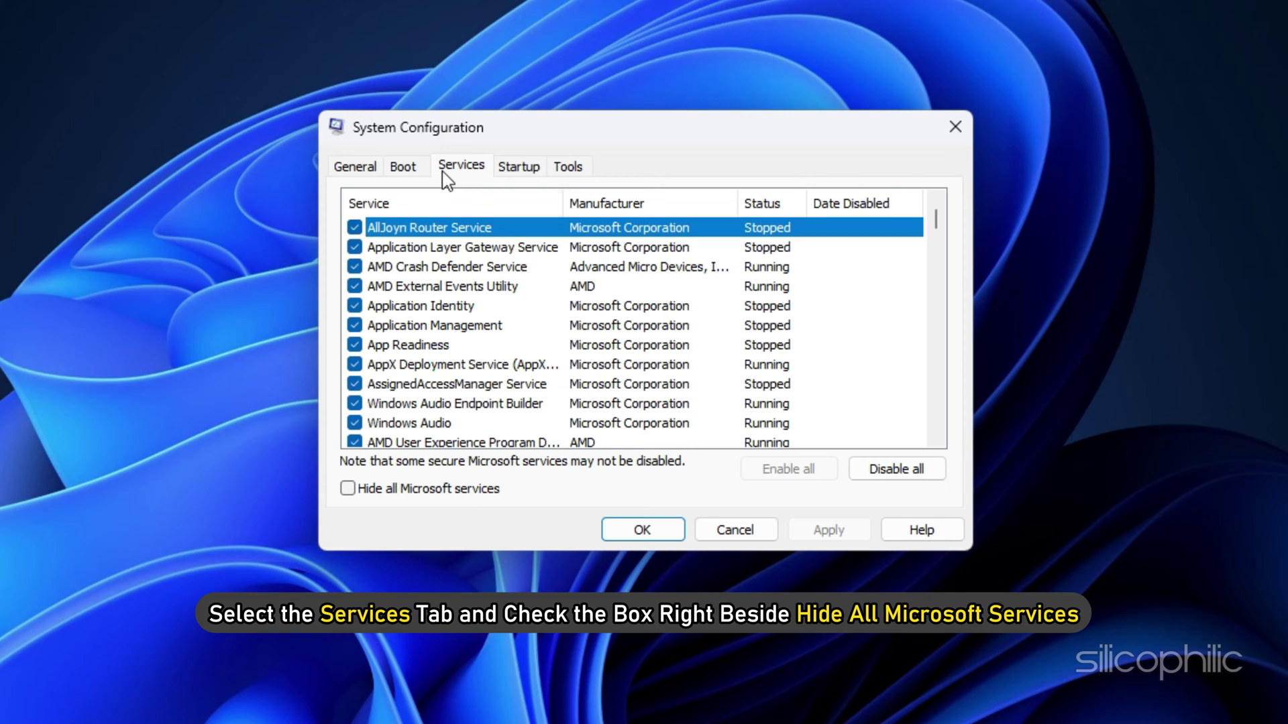
{"action": "left_click", "coordinate": [349, 489]}
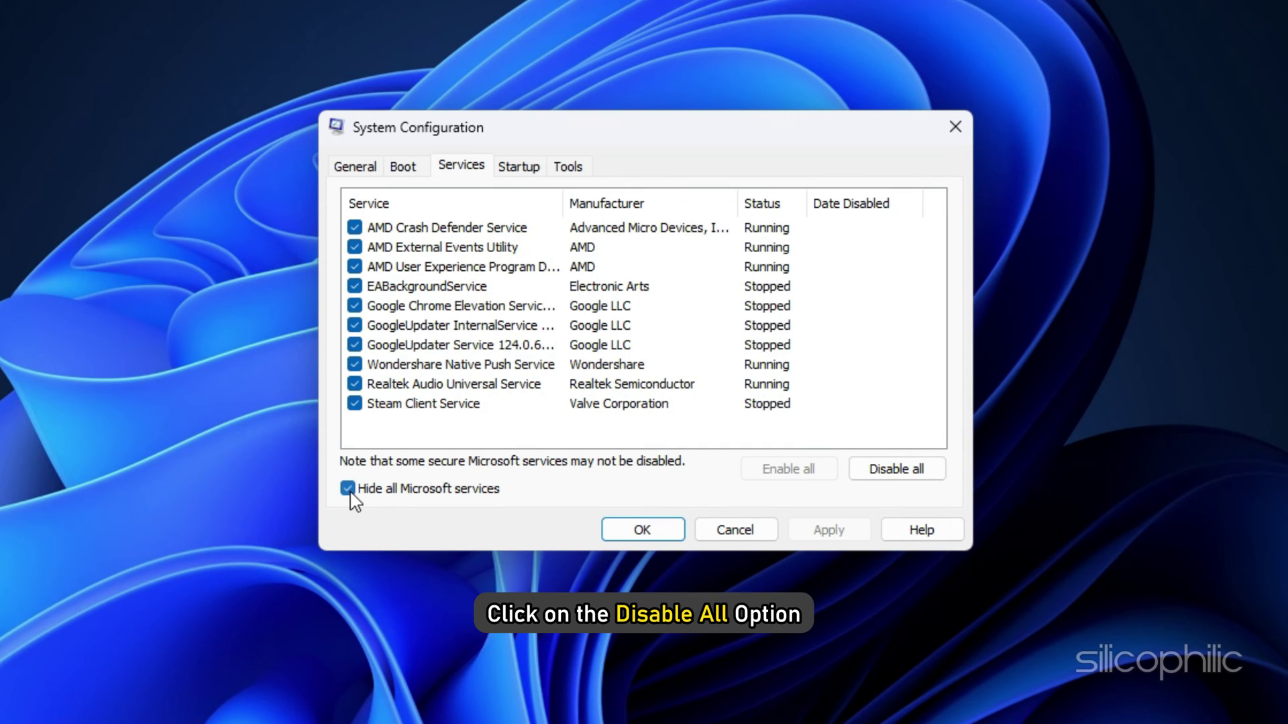
{"action": "left_click", "coordinate": [898, 470]}
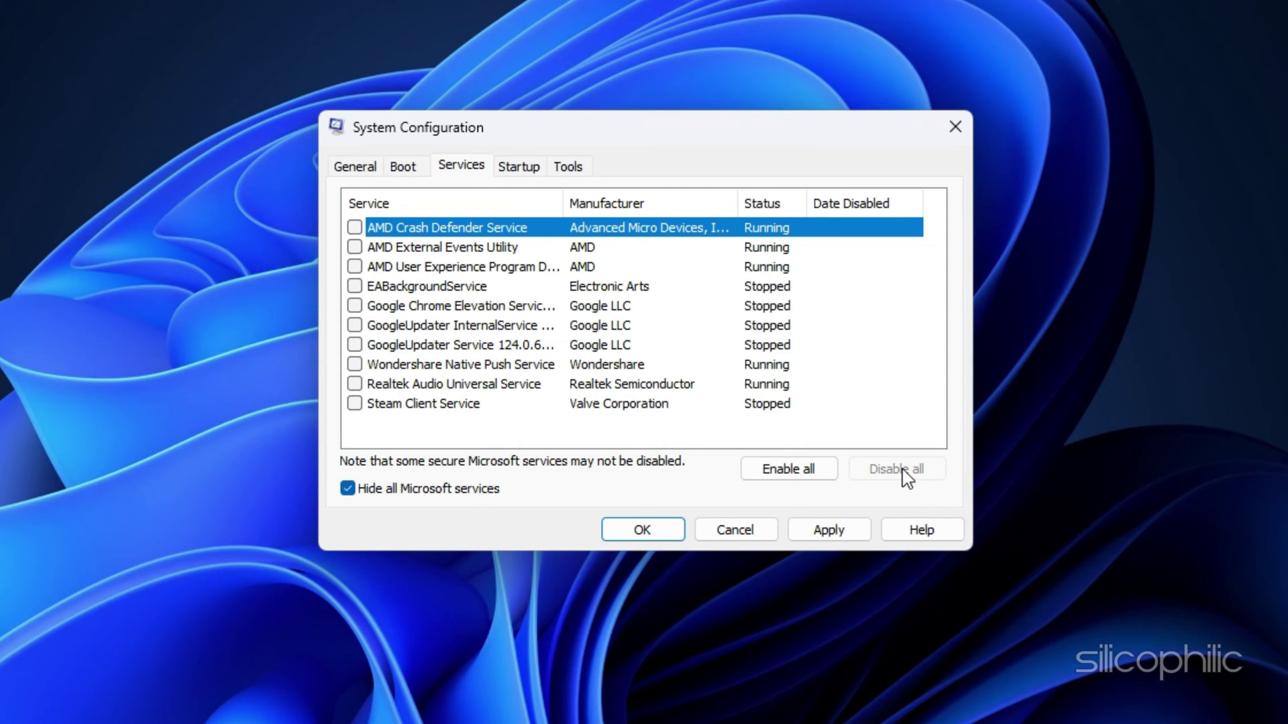
{"action": "left_click", "coordinate": [812, 530]}
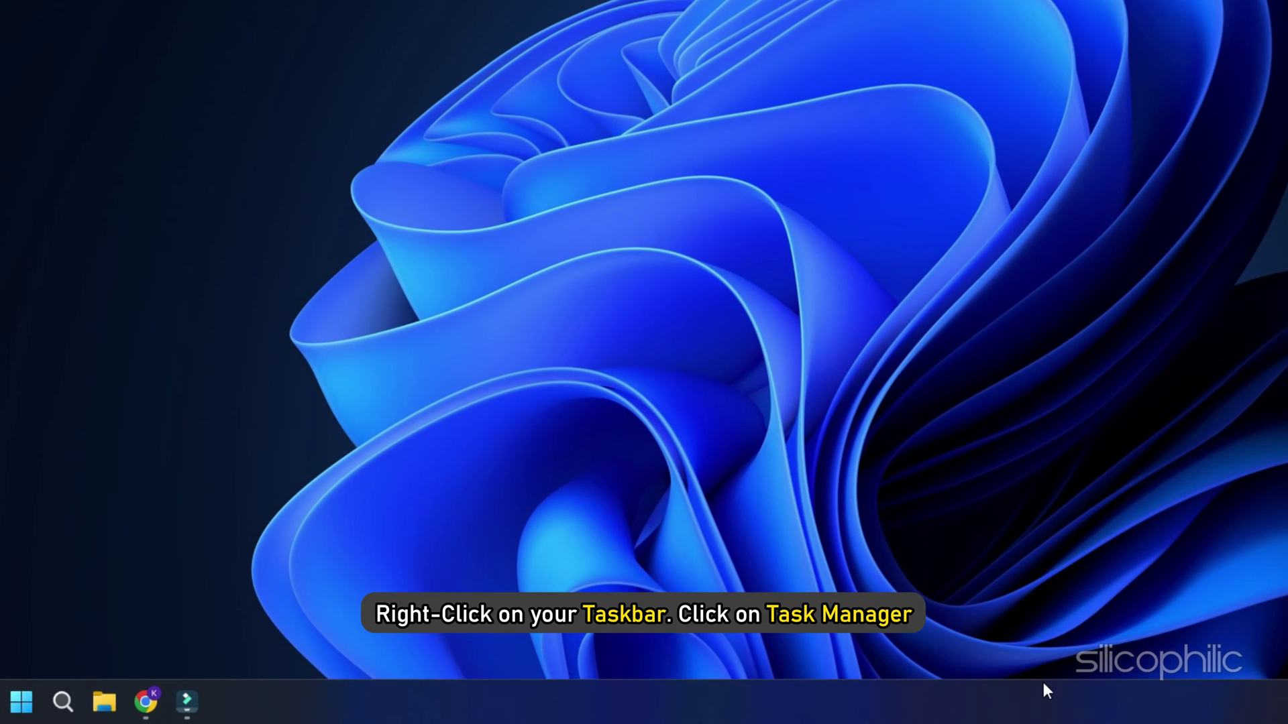
Step: Disable the Epic Games launcher under Task Manager's Startup apps
{"action": "right_click", "coordinate": [1051, 695]}
{"action": "left_click", "coordinate": [1123, 634]}
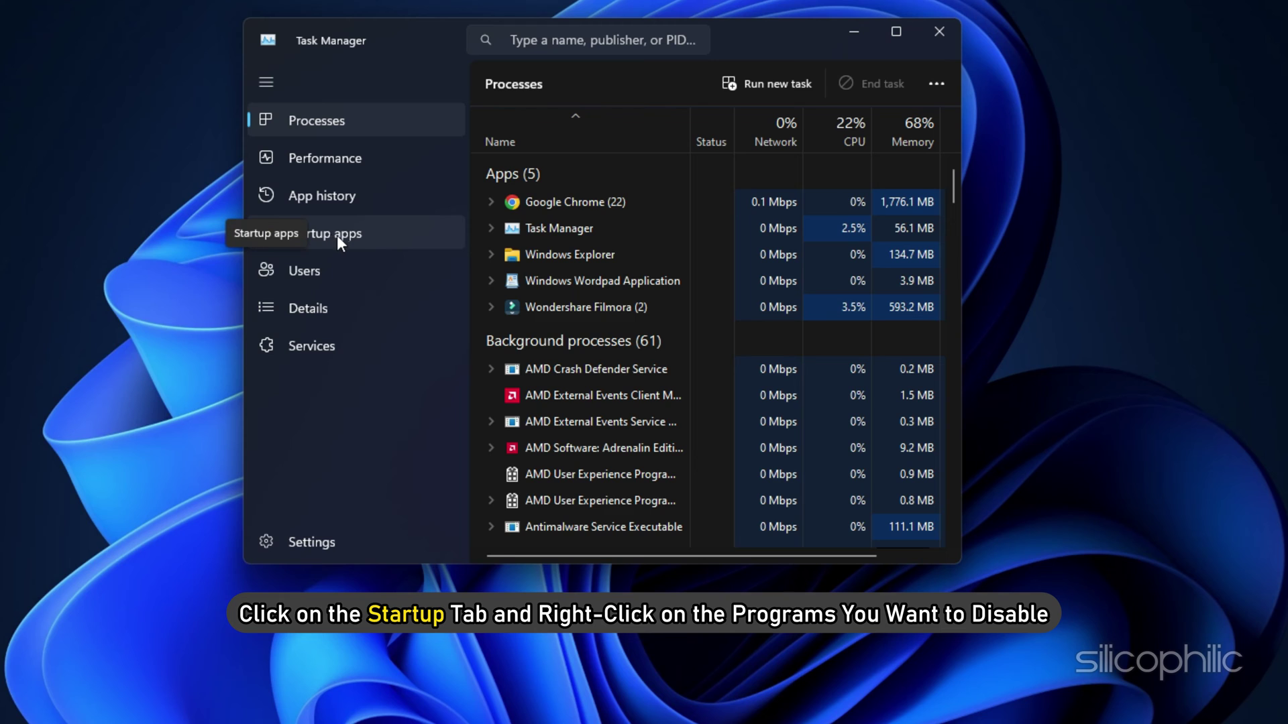
{"action": "left_click", "coordinate": [371, 236]}
{"action": "right_click", "coordinate": [541, 246]}
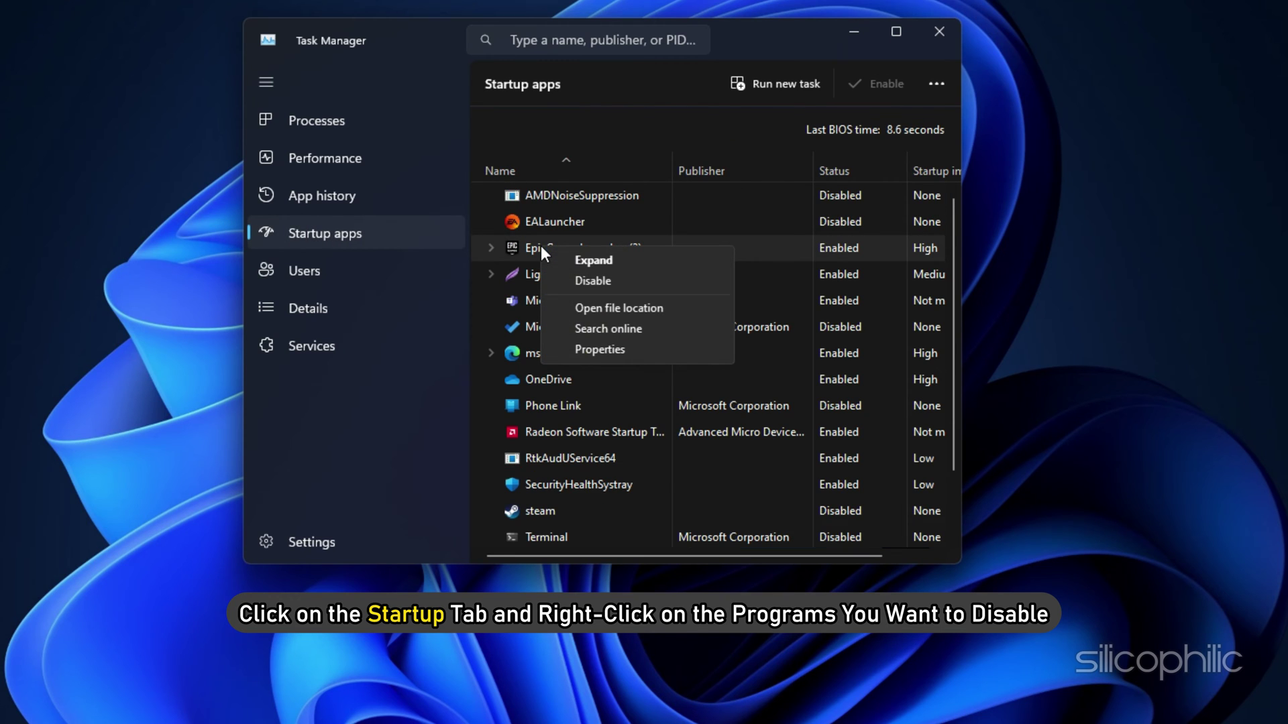
{"action": "left_click", "coordinate": [635, 283]}
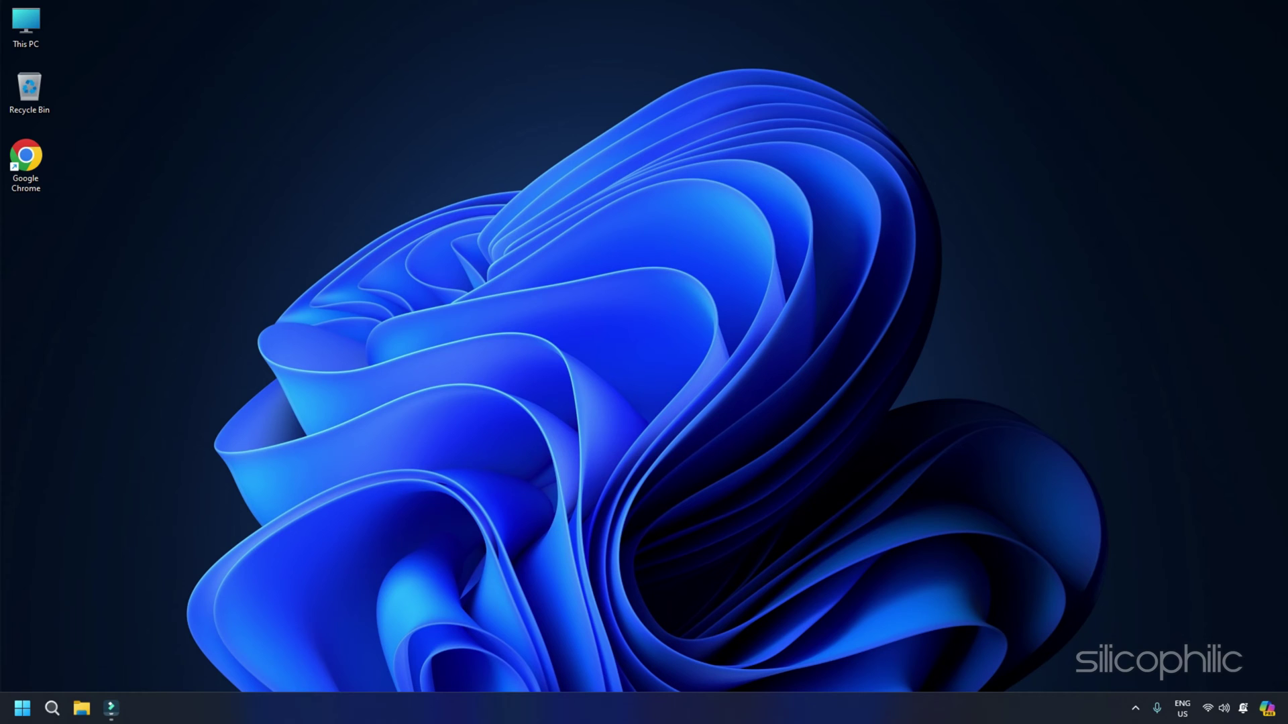
Step: Start Windows Installer from its Properties in services.msc, then close the Services window
{"action": "key", "text": "super+r"}
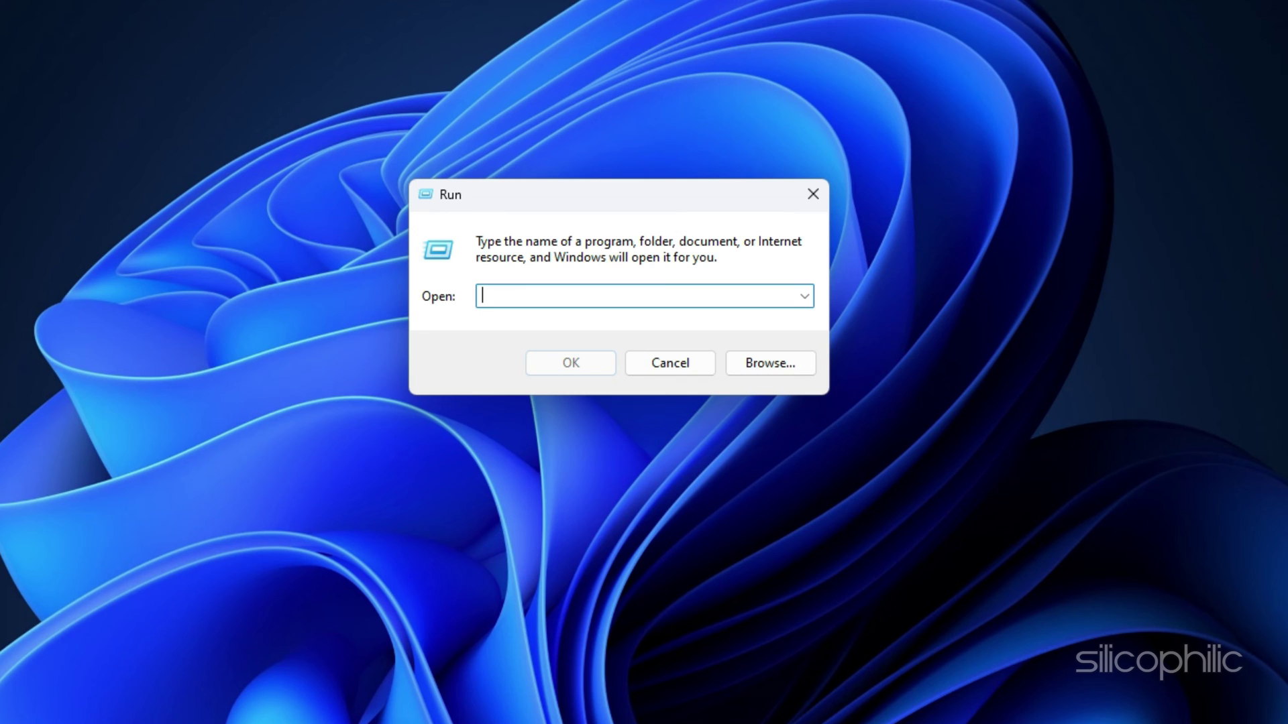
{"action": "type", "text": "services.msc"}
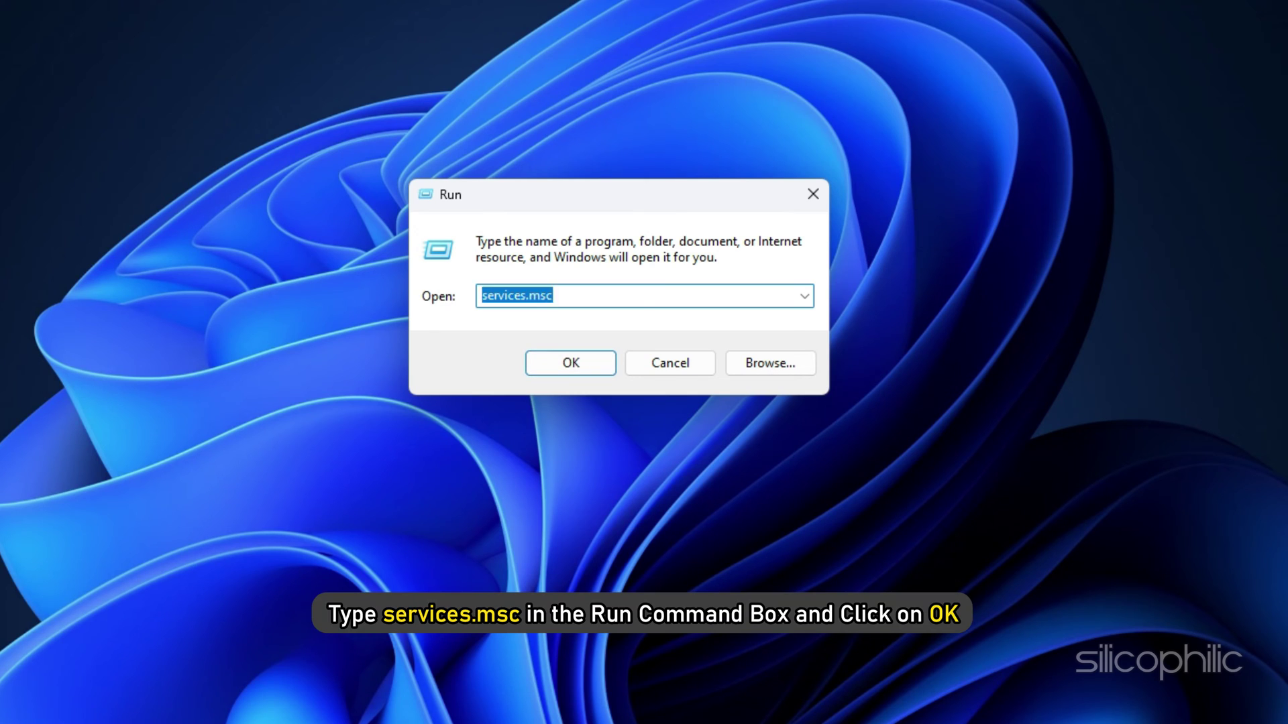
{"action": "key", "text": "Return"}
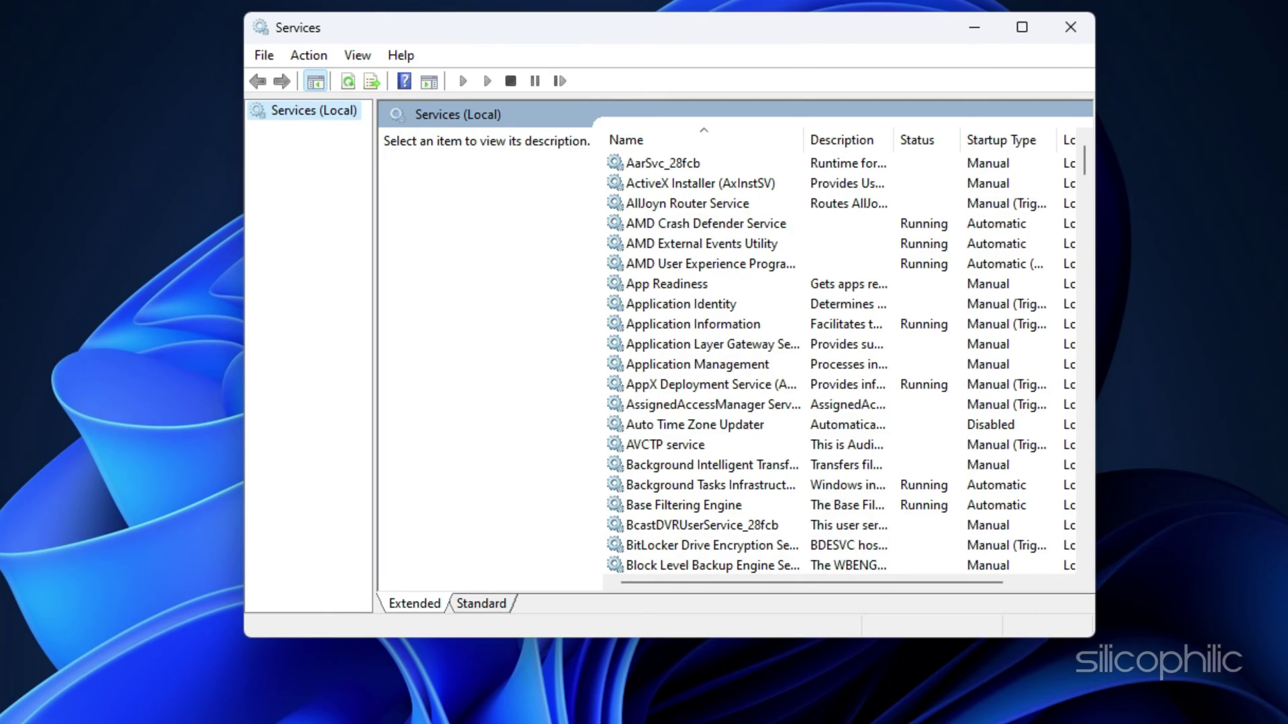
{"action": "scroll", "coordinate": [931, 450], "scroll_direction": "down", "scroll_amount": 1}
{"action": "scroll", "coordinate": [930, 449], "scroll_direction": "down", "scroll_amount": 15}
{"action": "scroll", "coordinate": [923, 450], "scroll_direction": "down", "scroll_amount": 15}
{"action": "scroll", "coordinate": [919, 455], "scroll_direction": "down", "scroll_amount": 10}
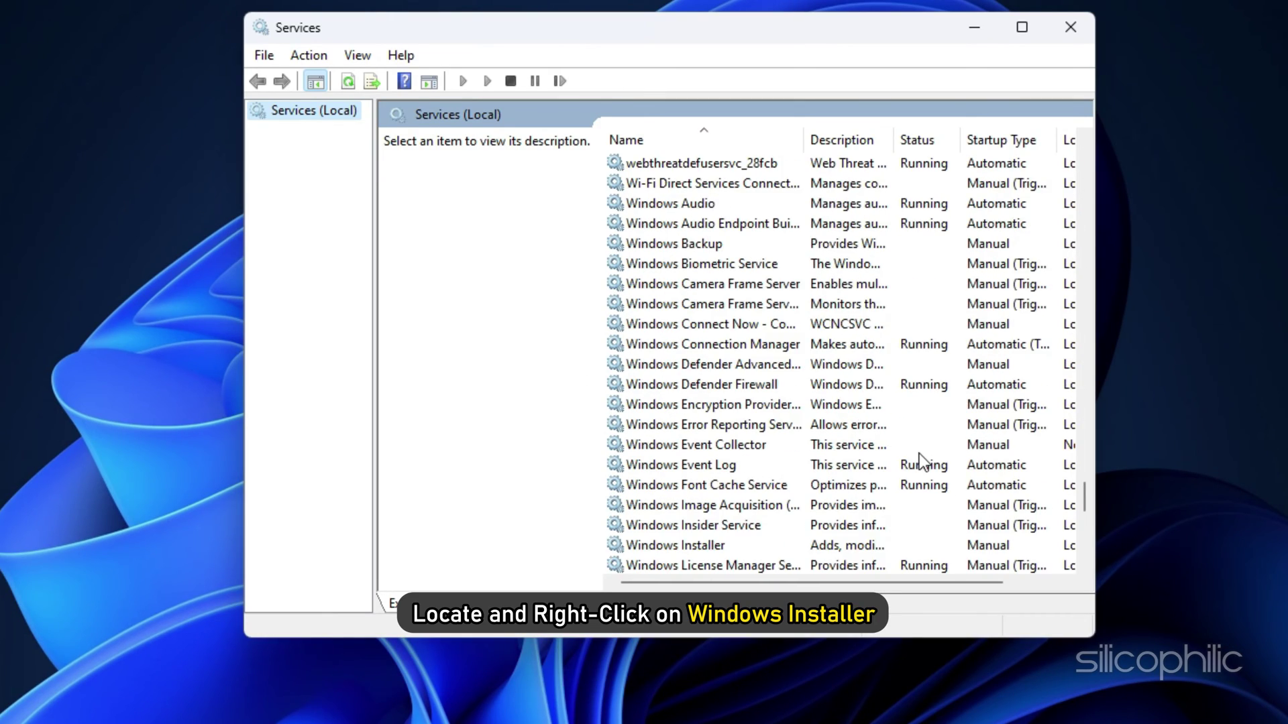
{"action": "scroll", "coordinate": [919, 454], "scroll_direction": "down", "scroll_amount": 4}
{"action": "left_click", "coordinate": [750, 304]}
{"action": "right_click", "coordinate": [751, 303]}
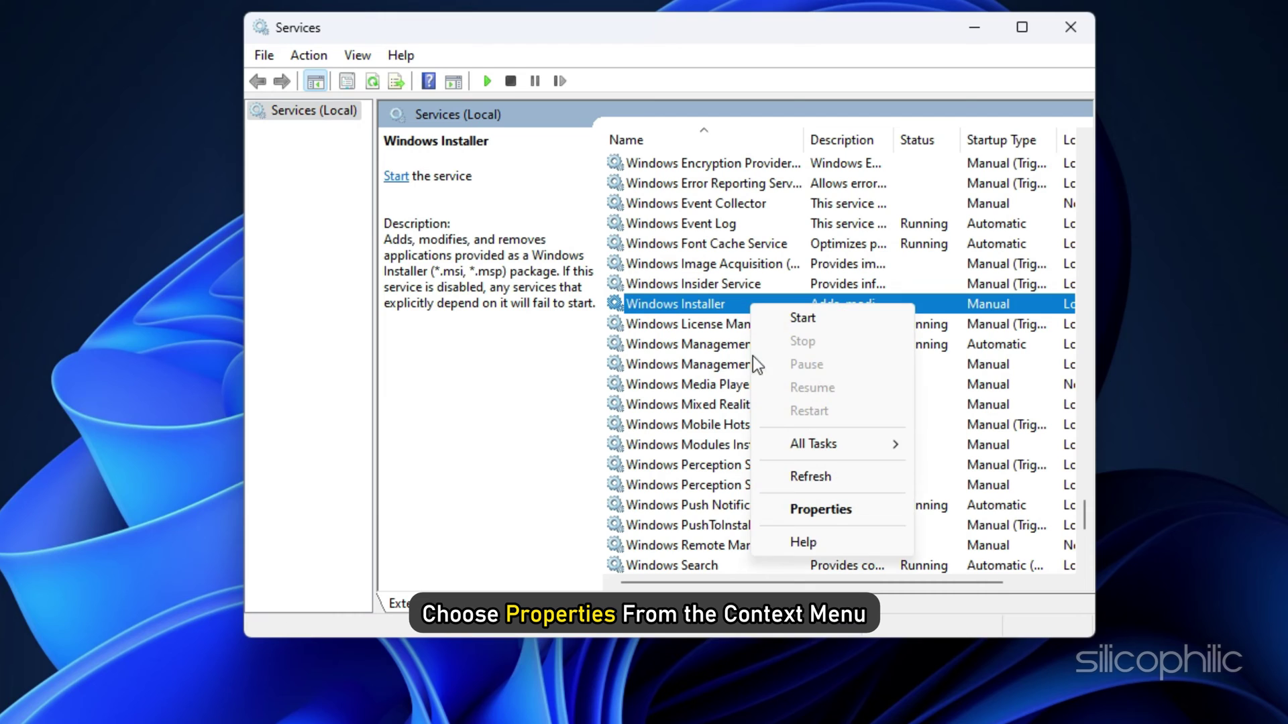
{"action": "left_click", "coordinate": [859, 516]}
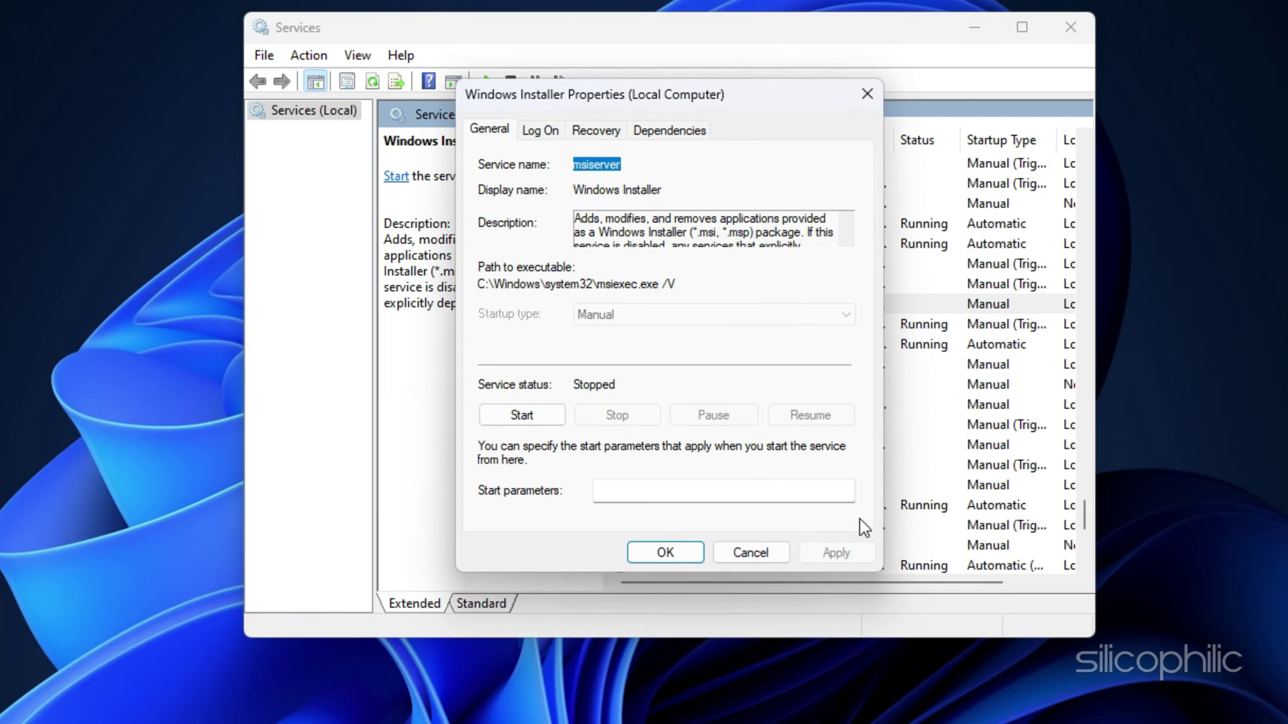
{"action": "left_click", "coordinate": [539, 420]}
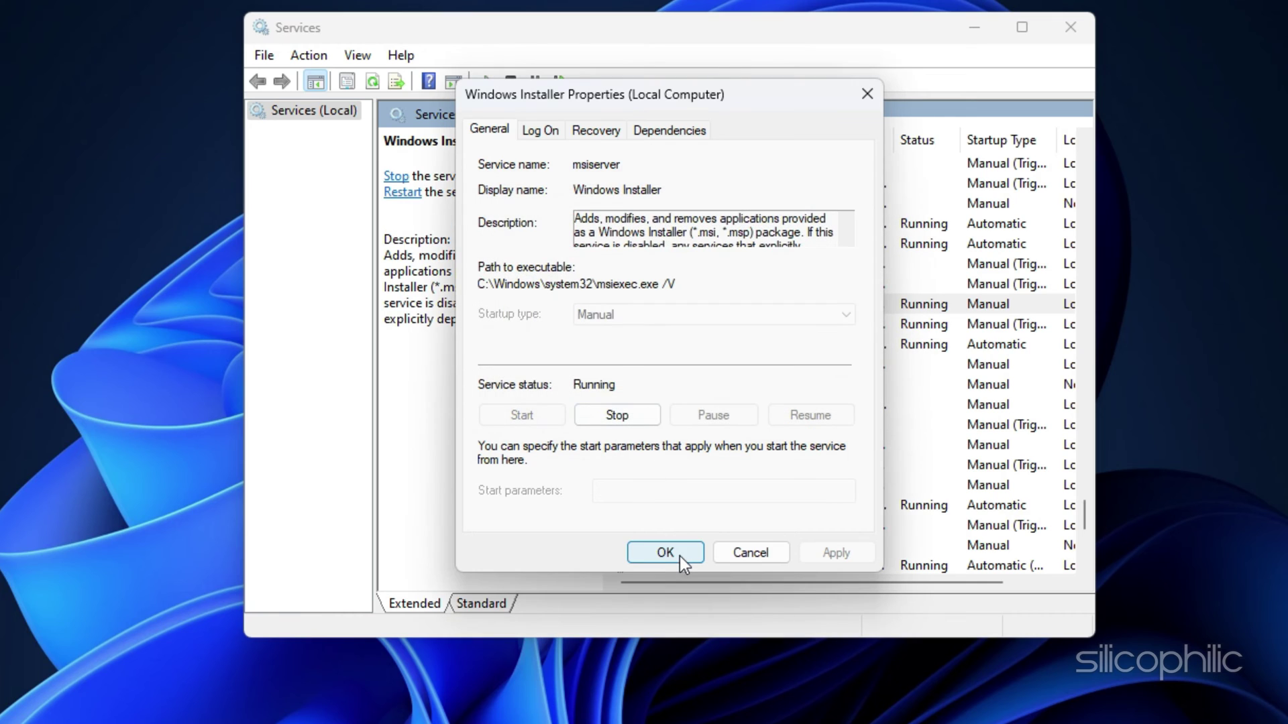
{"action": "left_click", "coordinate": [682, 557]}
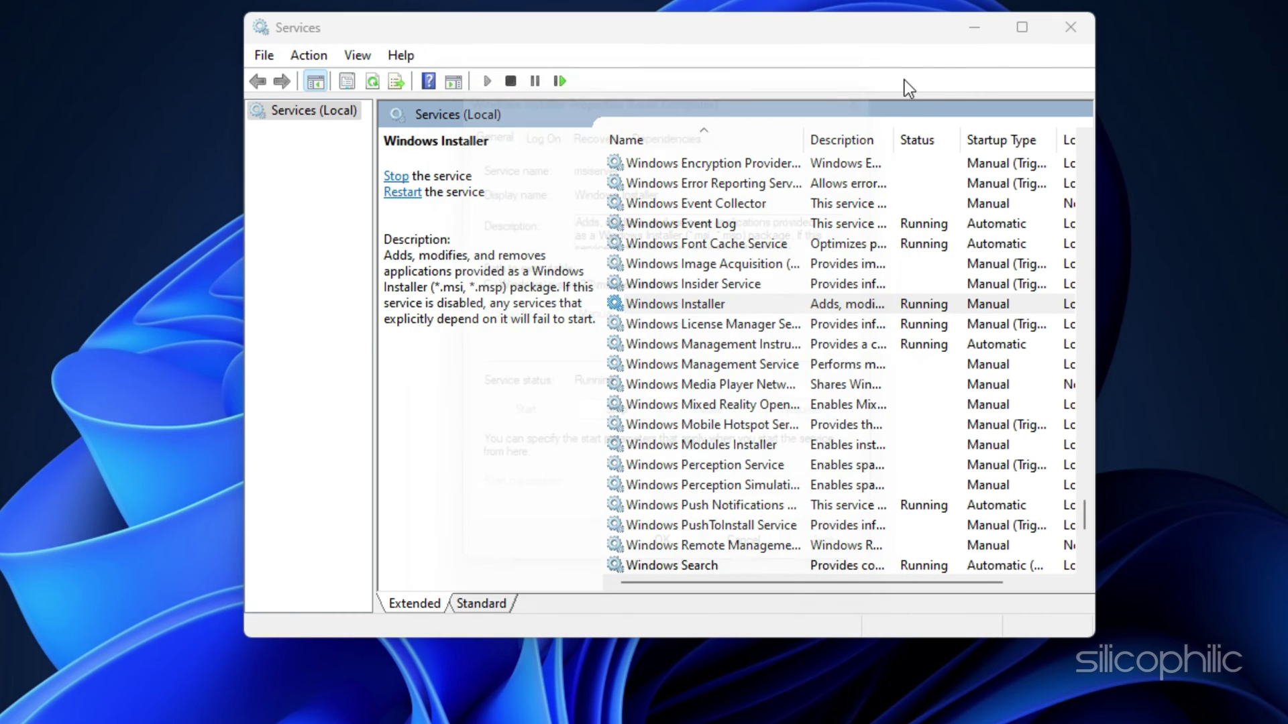
{"action": "left_click", "coordinate": [1090, 27]}
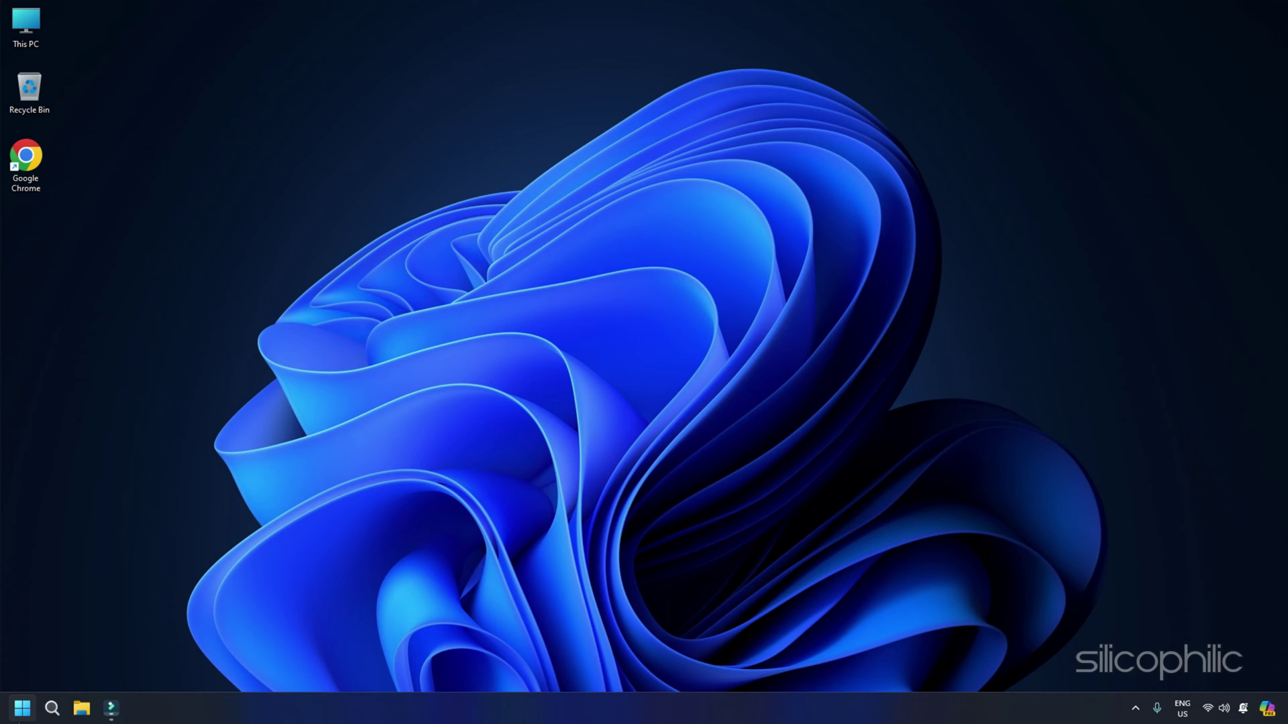
Step: Run msiexec /unreg, then msiexec /regserver, in an administrator Command Prompt
{"action": "left_click", "coordinate": [58, 710]}
{"action": "type", "text": "cmd"}
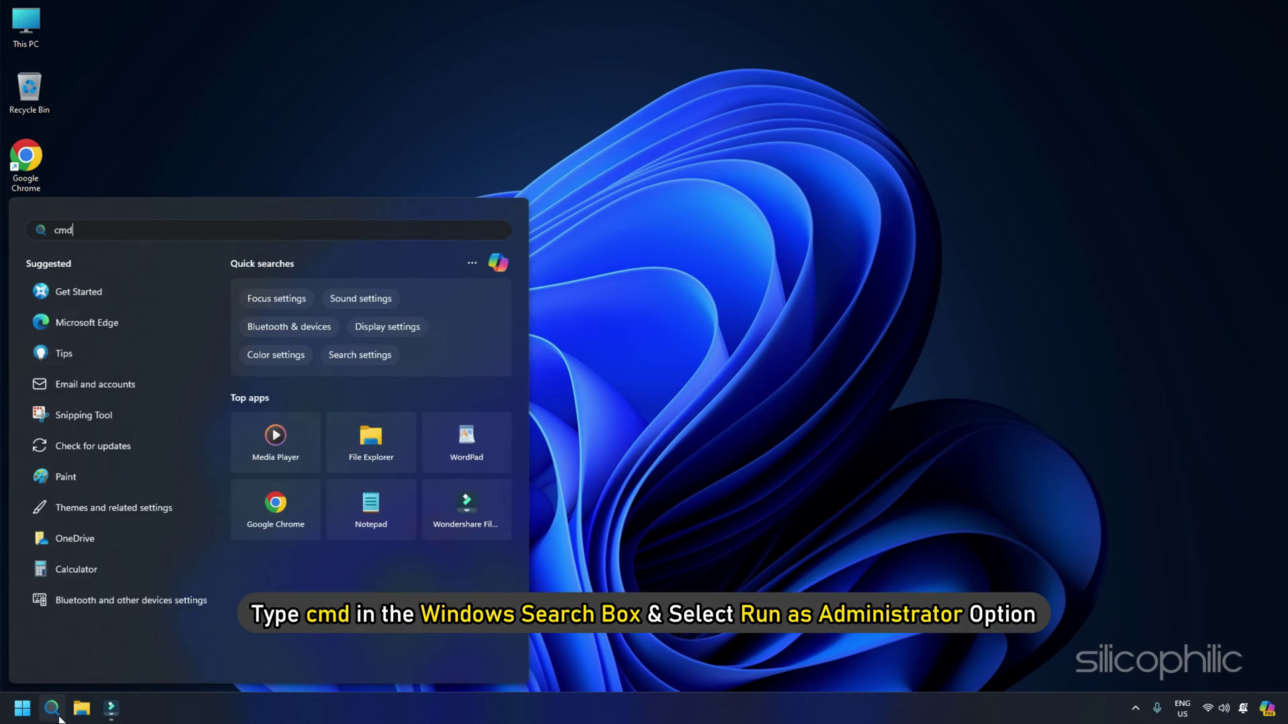
{"action": "right_click", "coordinate": [147, 335]}
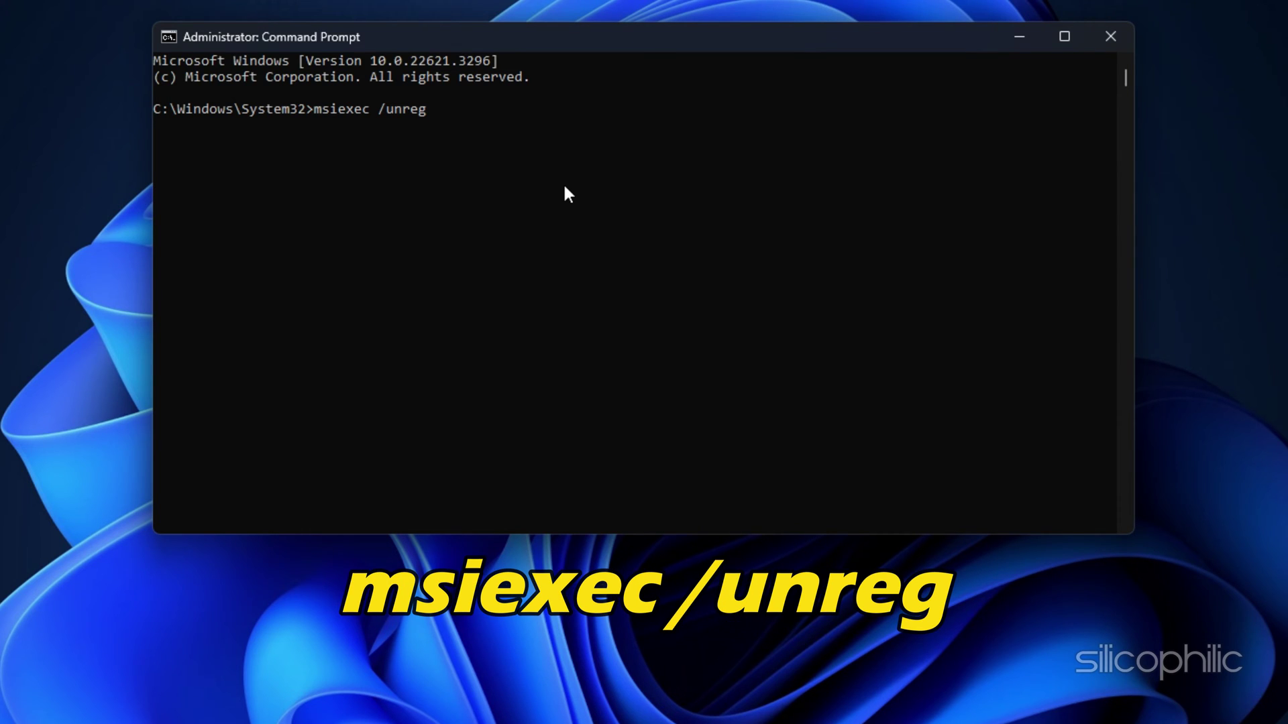
{"action": "key", "text": "Return"}
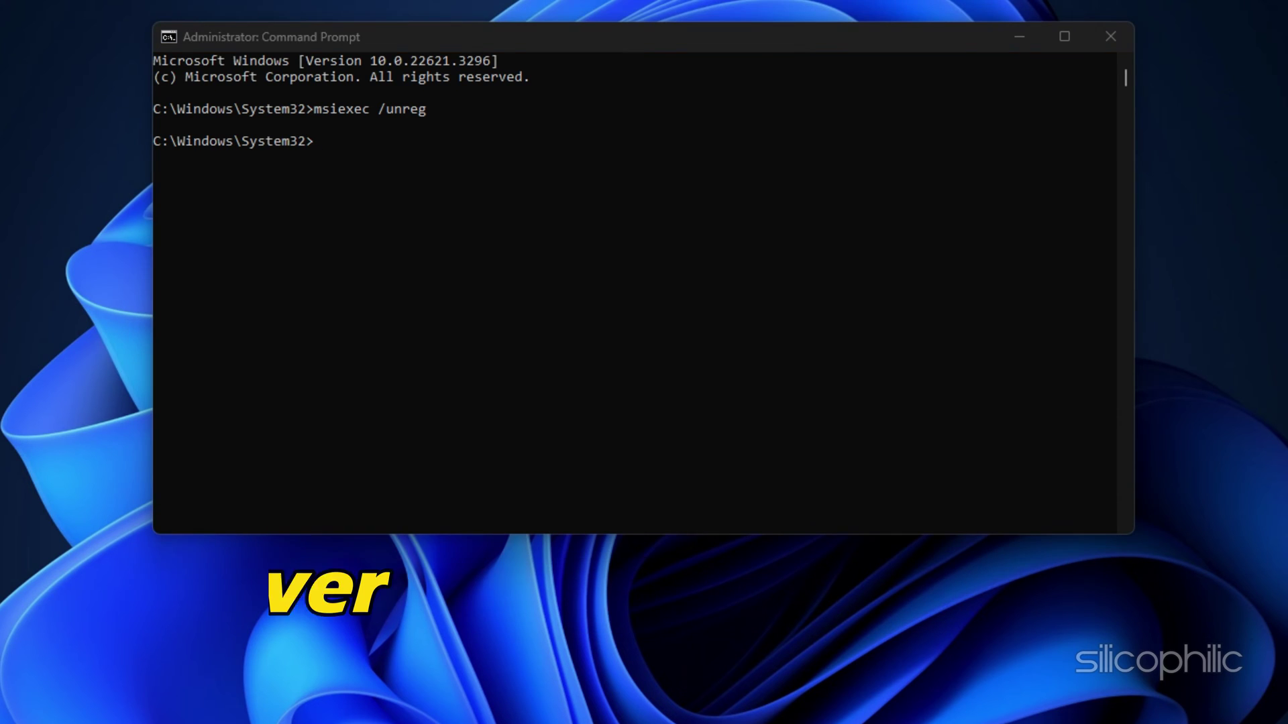
{"action": "type", "text": "msiexec /regserver"}
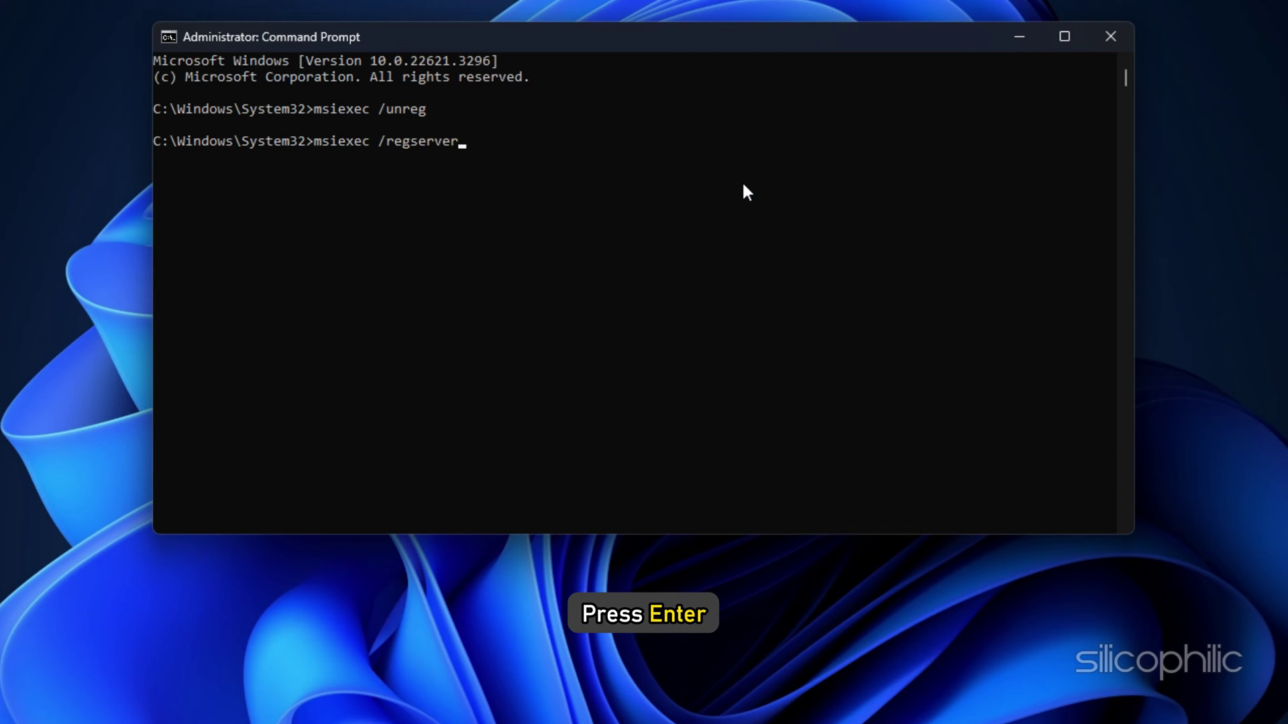
{"action": "key", "text": "Return"}
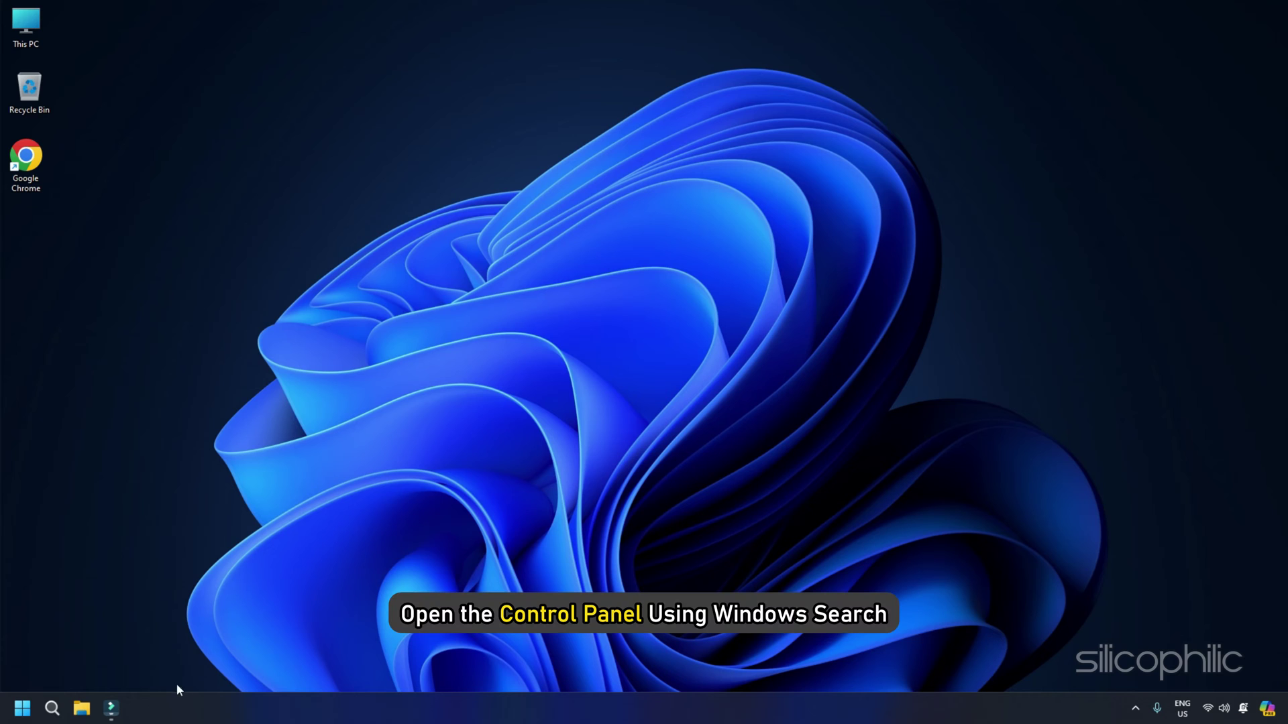
Step: Check .NET Framework 4.8 Advanced Services in Programs and Features' Windows features list and confirm
{"action": "left_click", "coordinate": [56, 709]}
{"action": "type", "text": "Control Panel"}
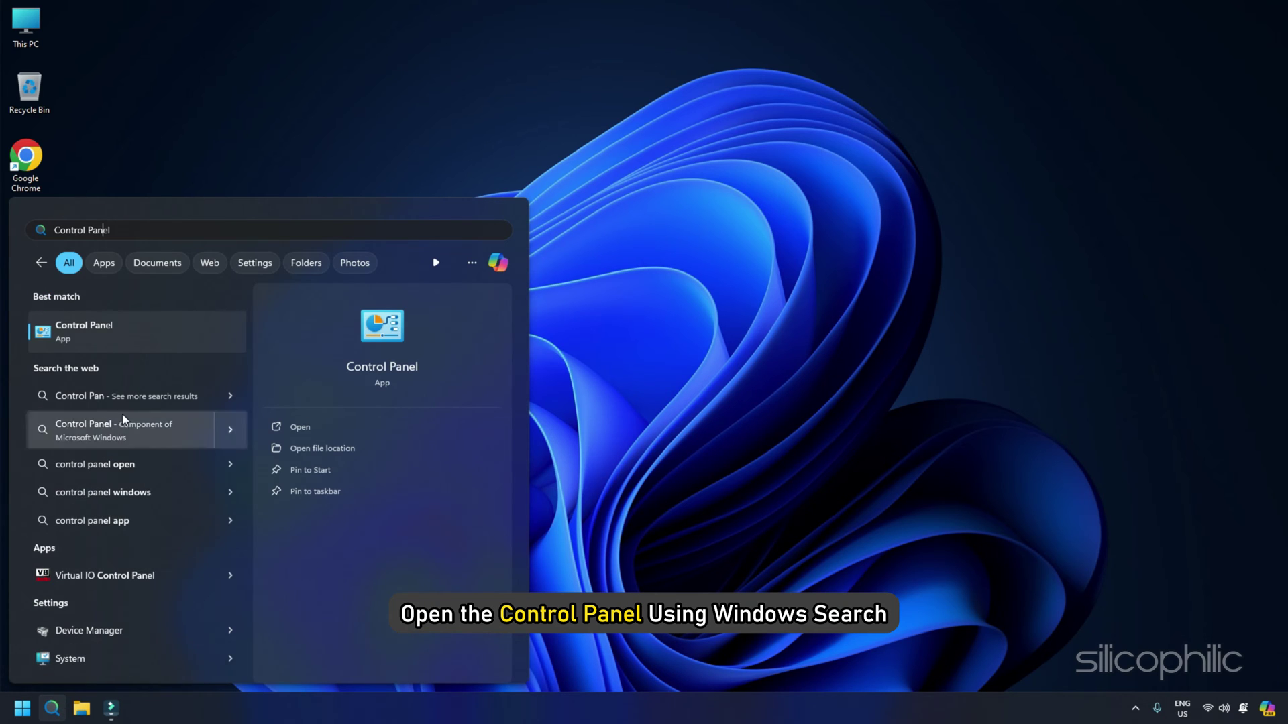
{"action": "left_click", "coordinate": [143, 324]}
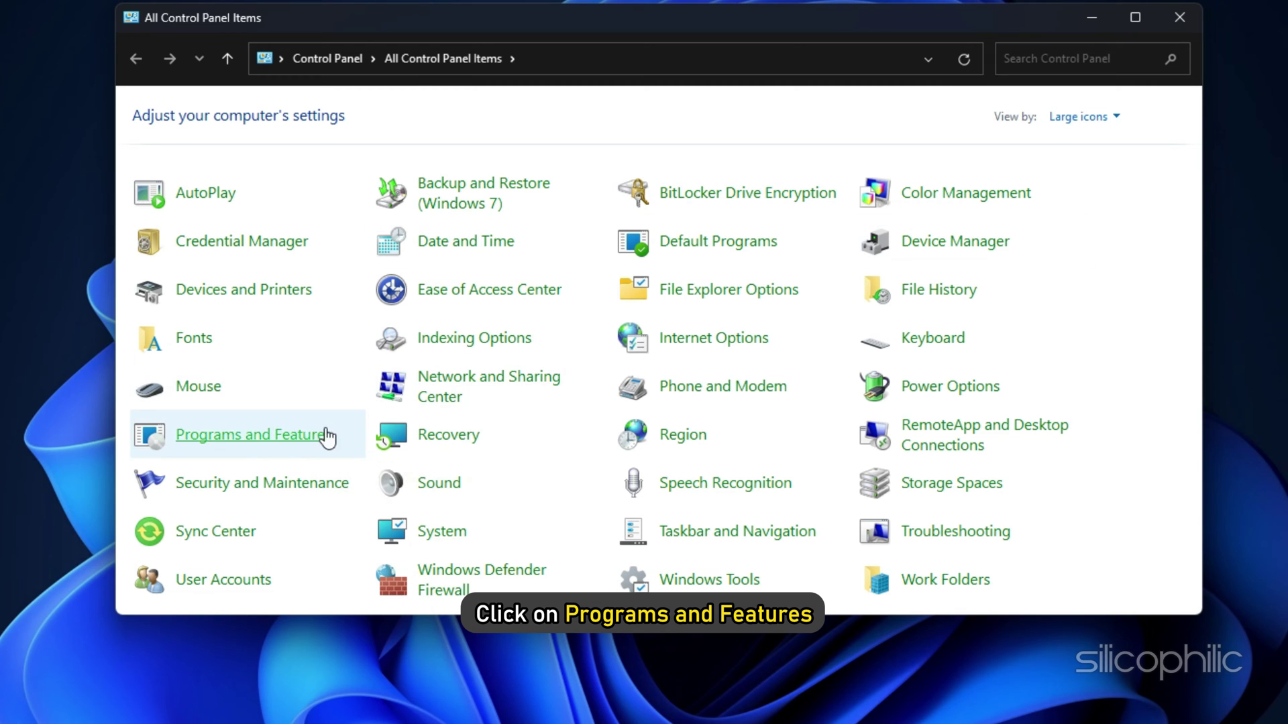
{"action": "left_click", "coordinate": [326, 436]}
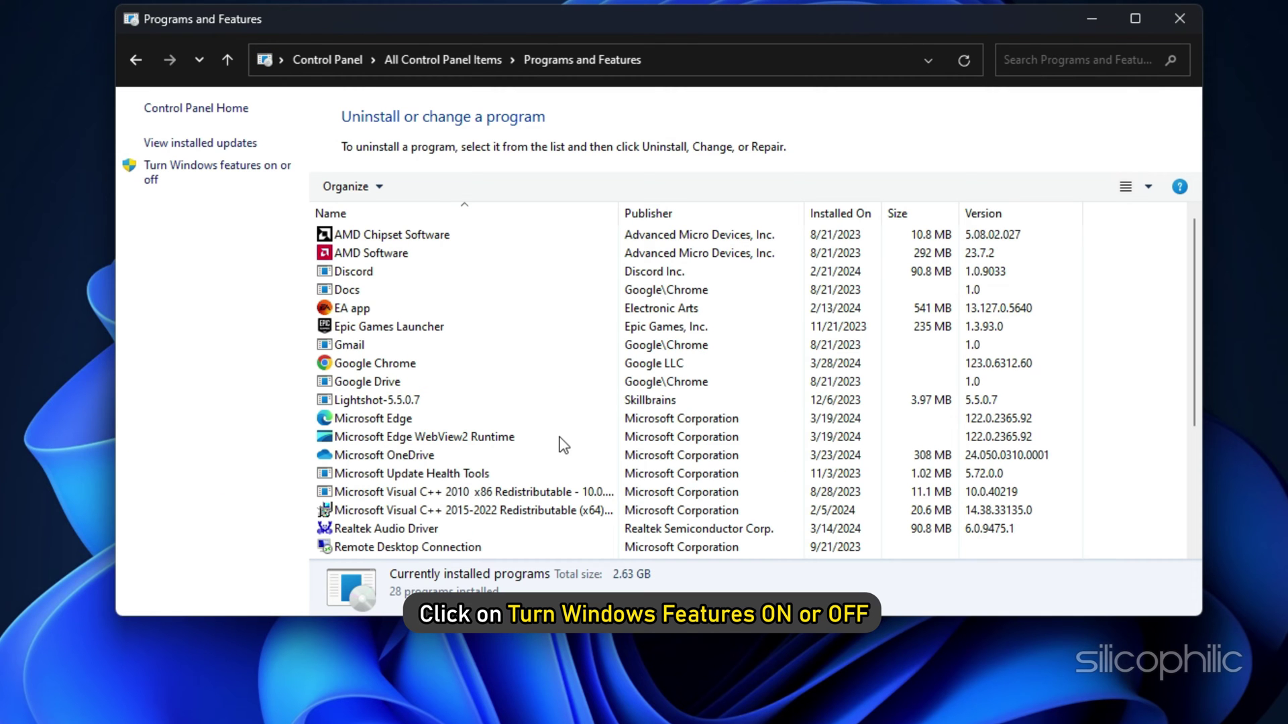
{"action": "left_click", "coordinate": [251, 165]}
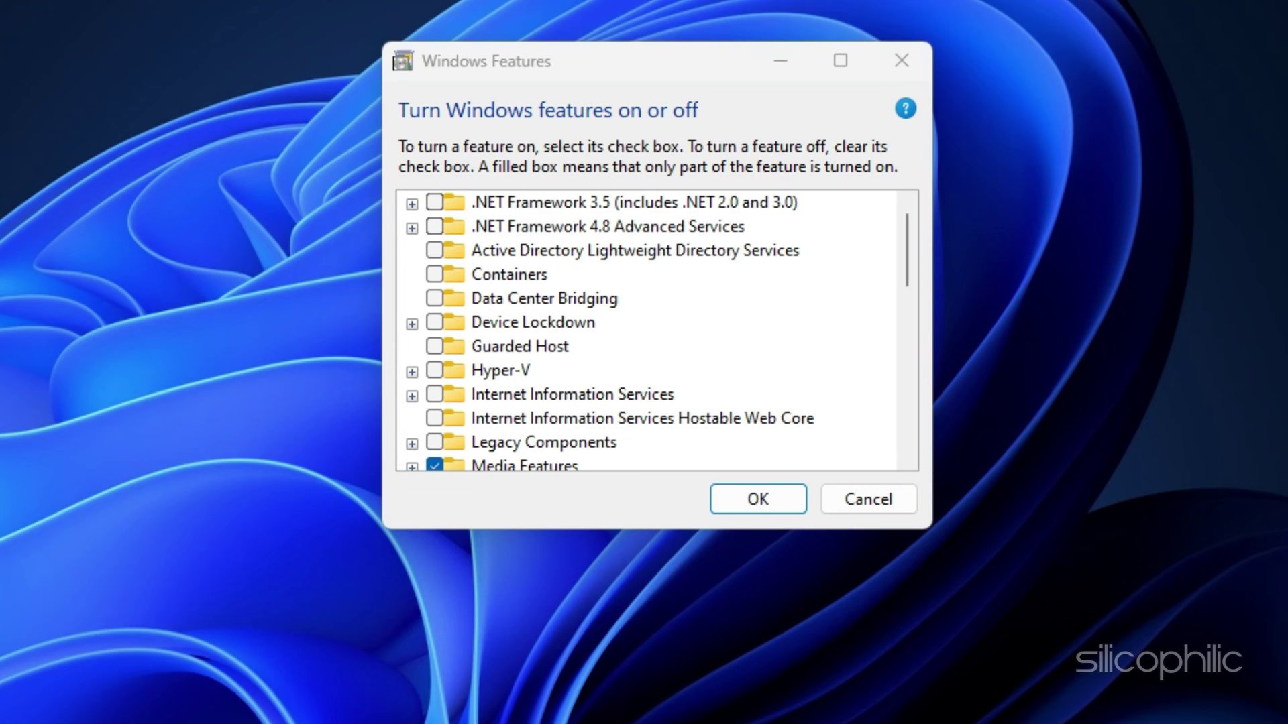
{"action": "left_click", "coordinate": [438, 231]}
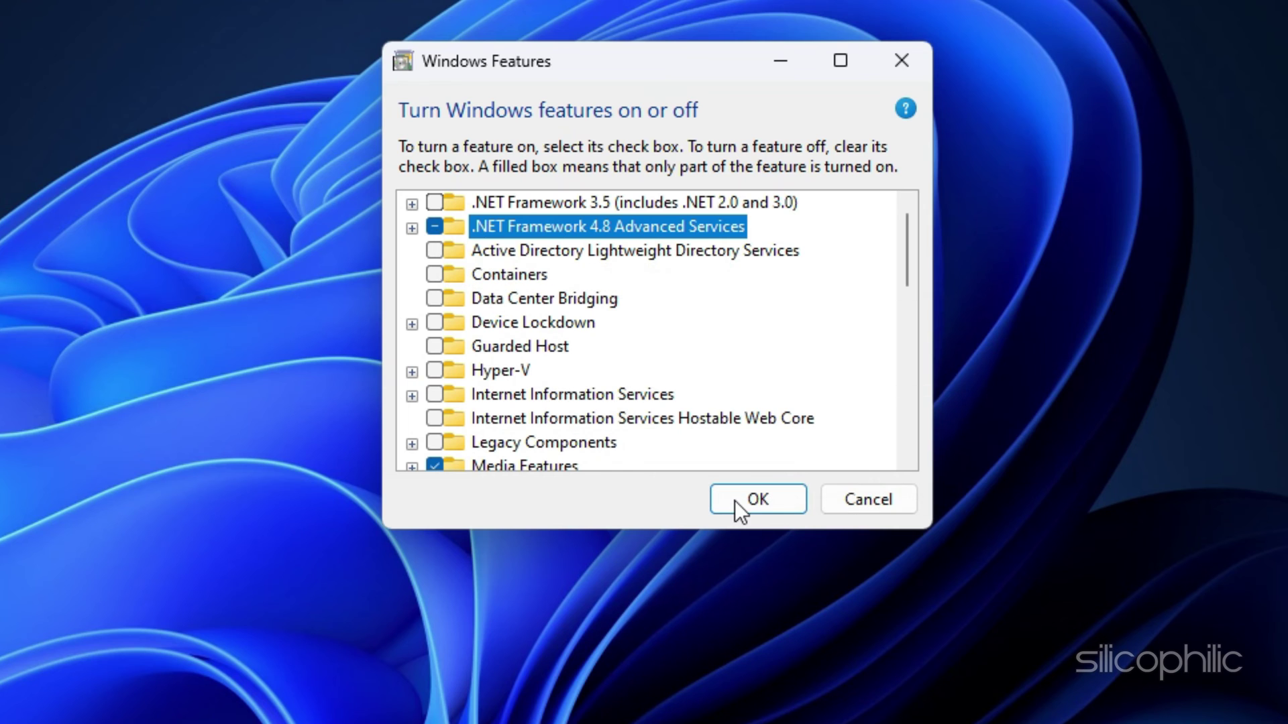
{"action": "left_click", "coordinate": [735, 499]}
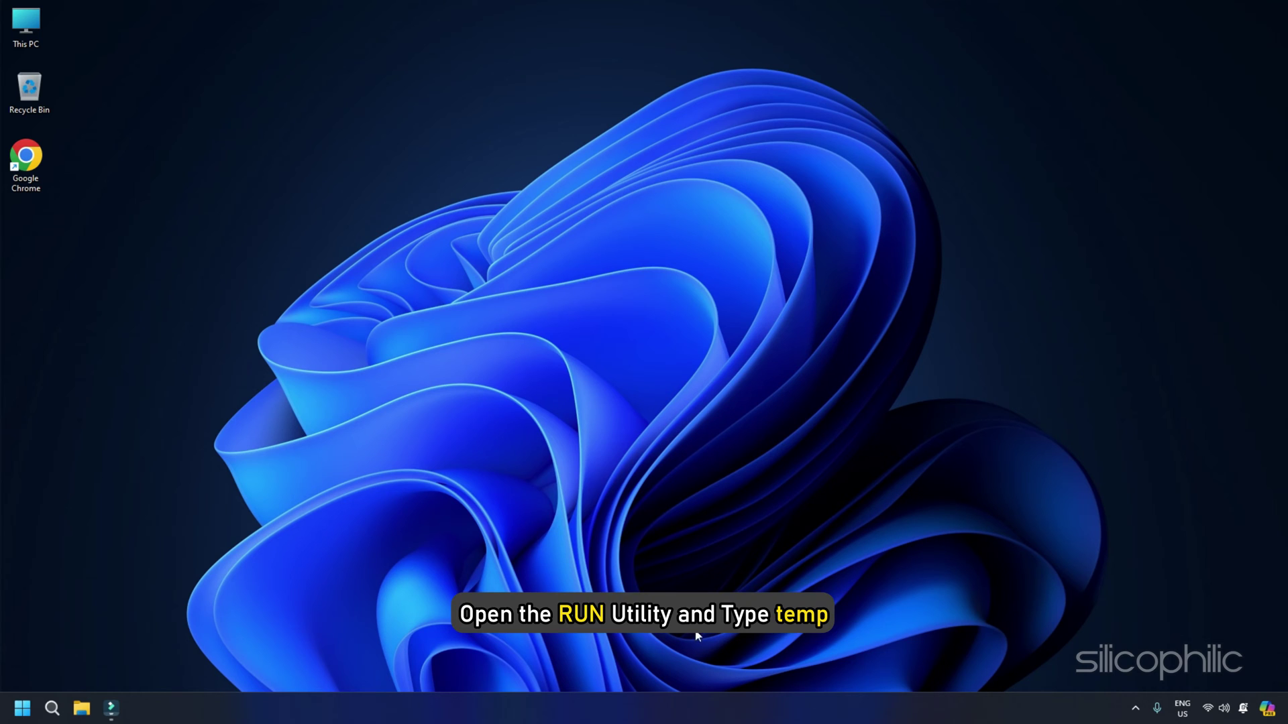
Step: Open the Temp folder from the Run box and delete all its contents
{"action": "key", "text": "super+r"}
{"action": "type", "text": "temp"}
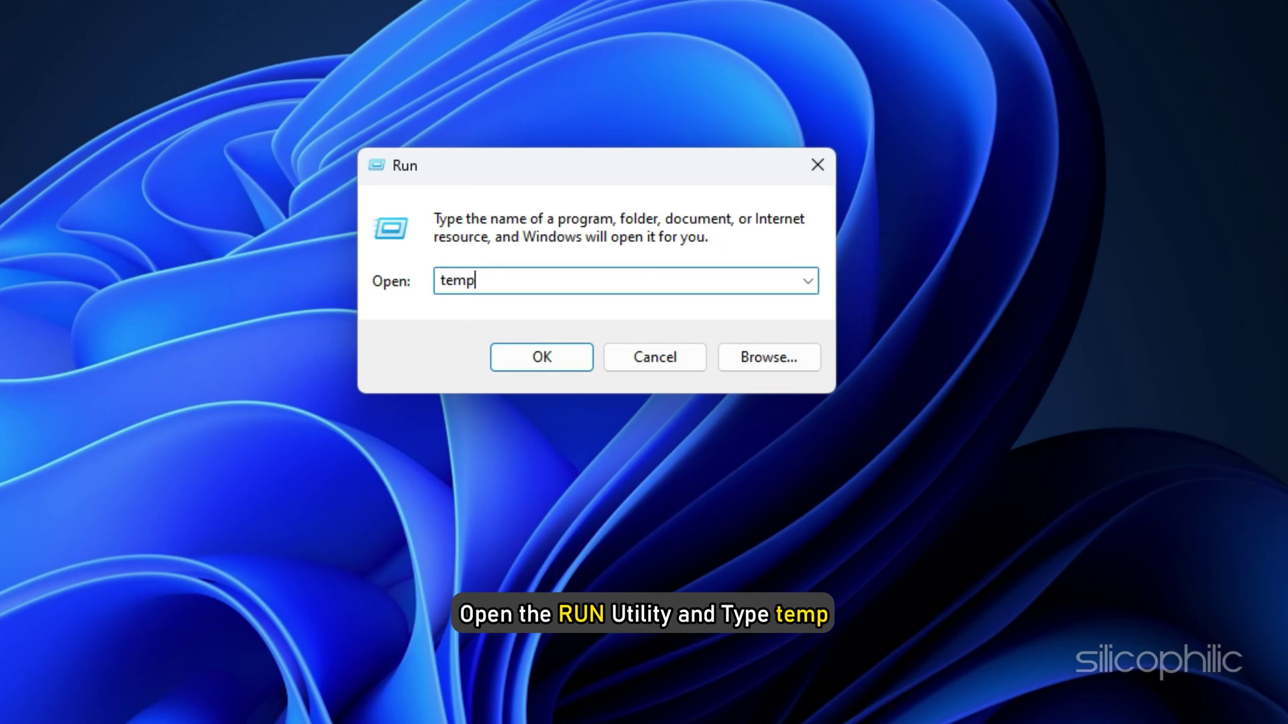
{"action": "key", "text": "Return"}
{"action": "key", "text": "ctrl+a"}
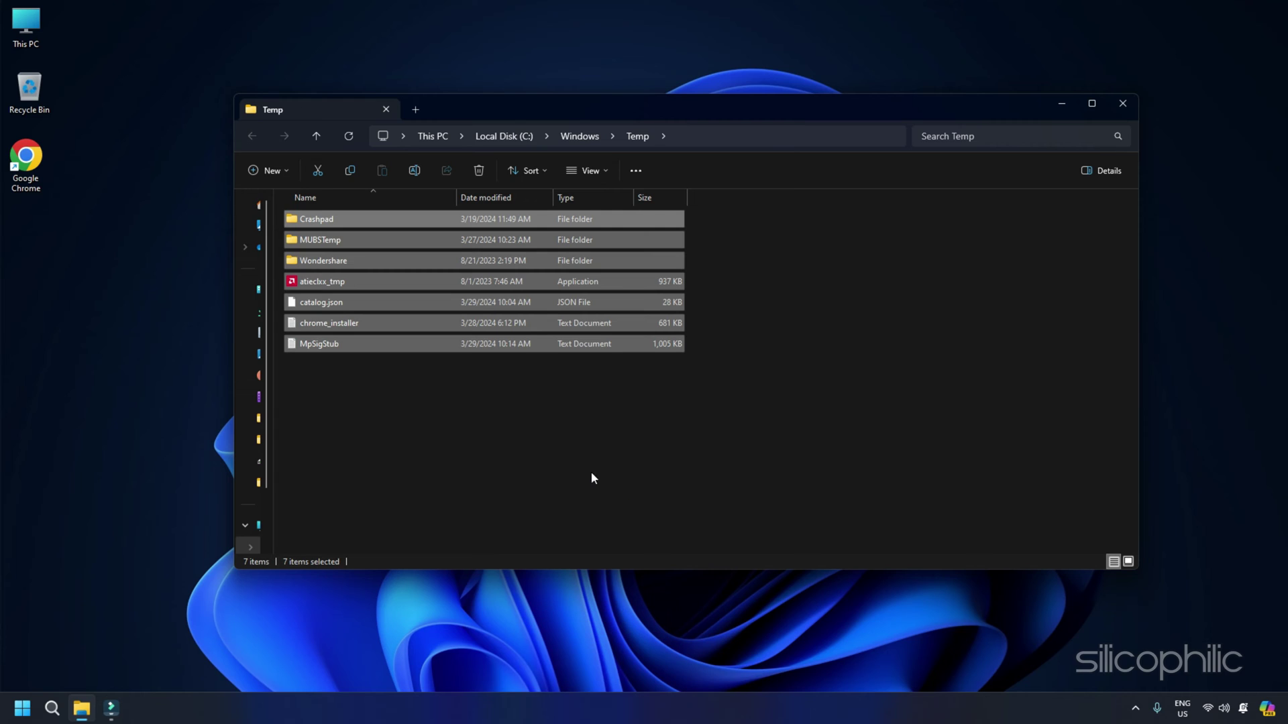
{"action": "left_click", "coordinate": [482, 174]}
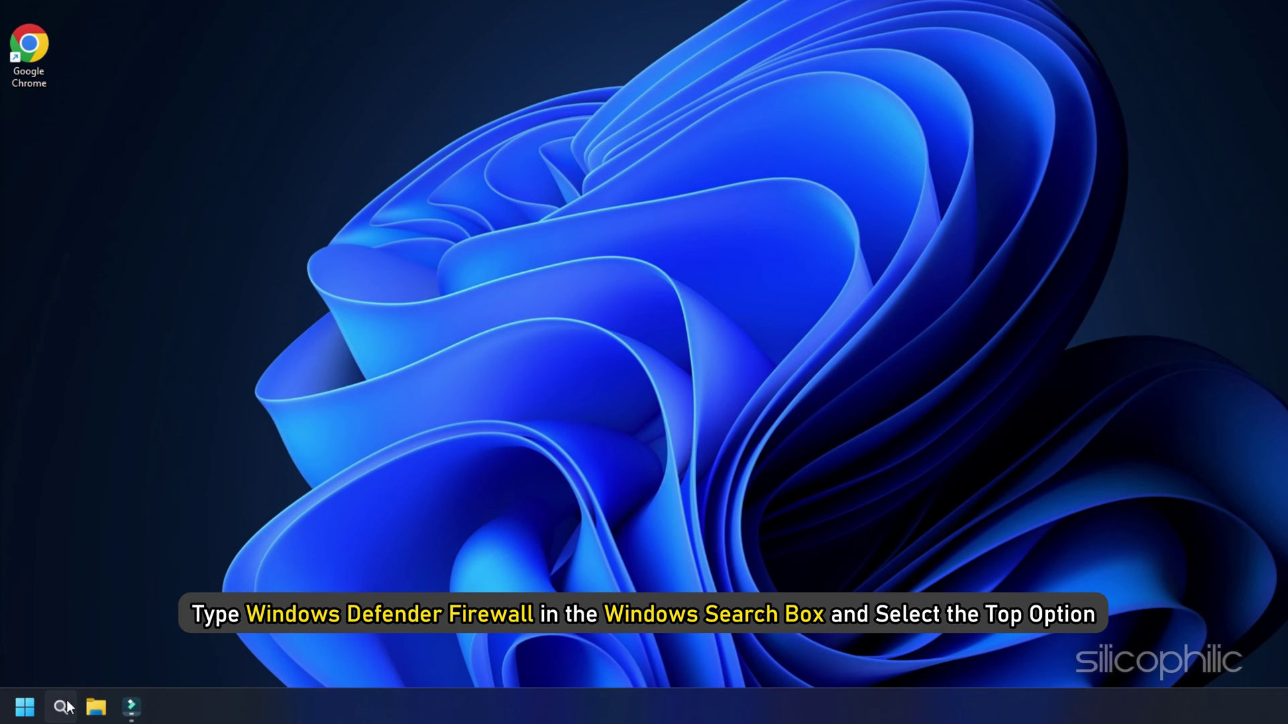
Step: Choose Turn off for private and public networks in Windows Defender Firewall and confirm
{"action": "left_click", "coordinate": [52, 706]}
{"action": "type", "text": "Windows Defender Firewall"}
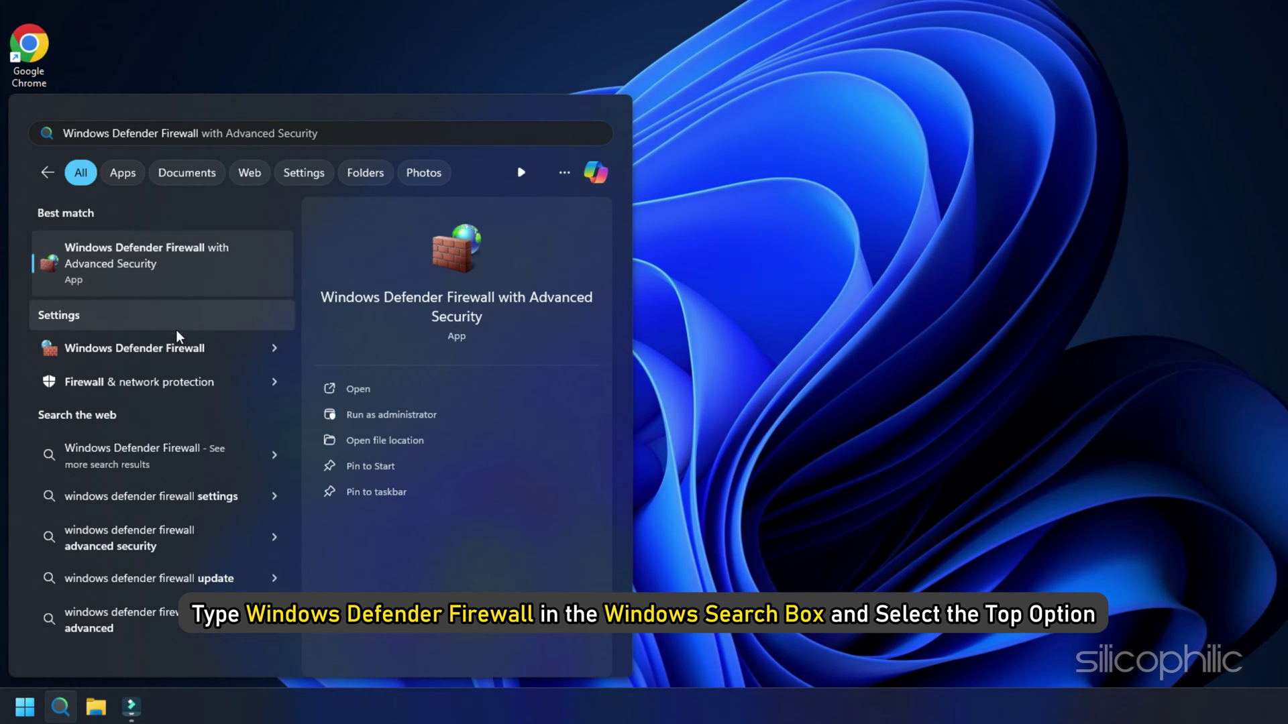
{"action": "left_click", "coordinate": [201, 344]}
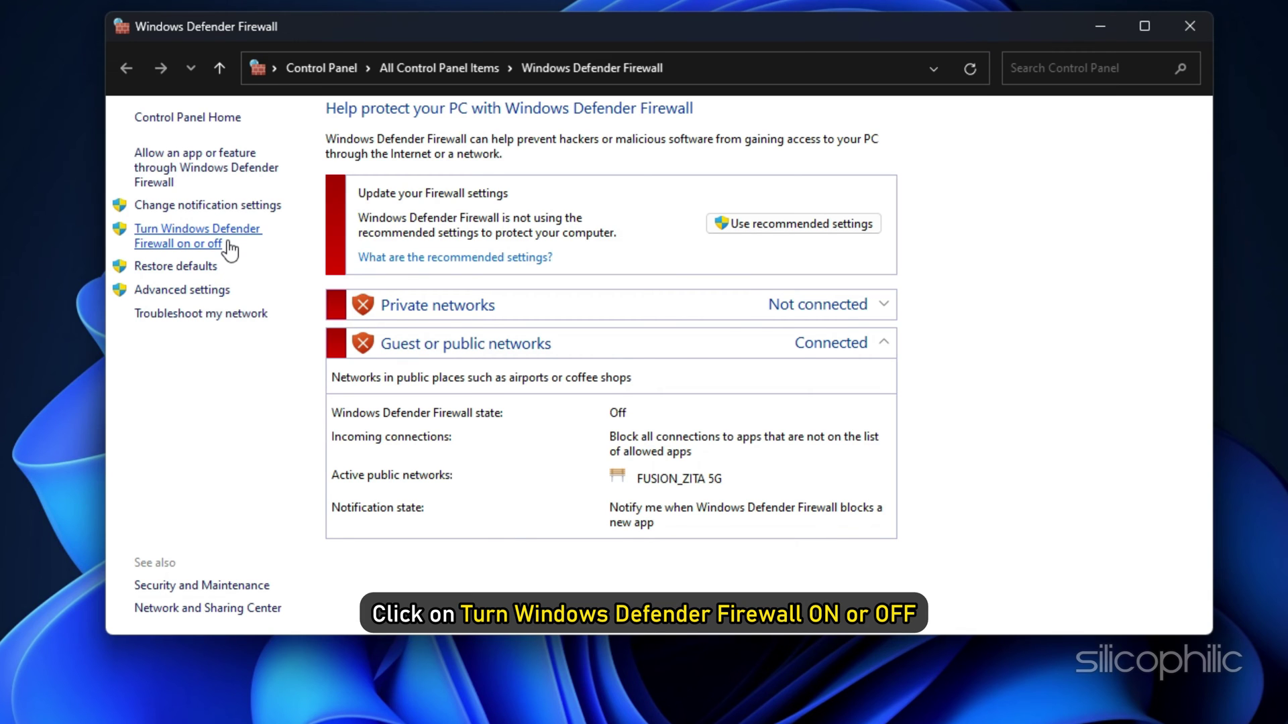
{"action": "left_click", "coordinate": [202, 243]}
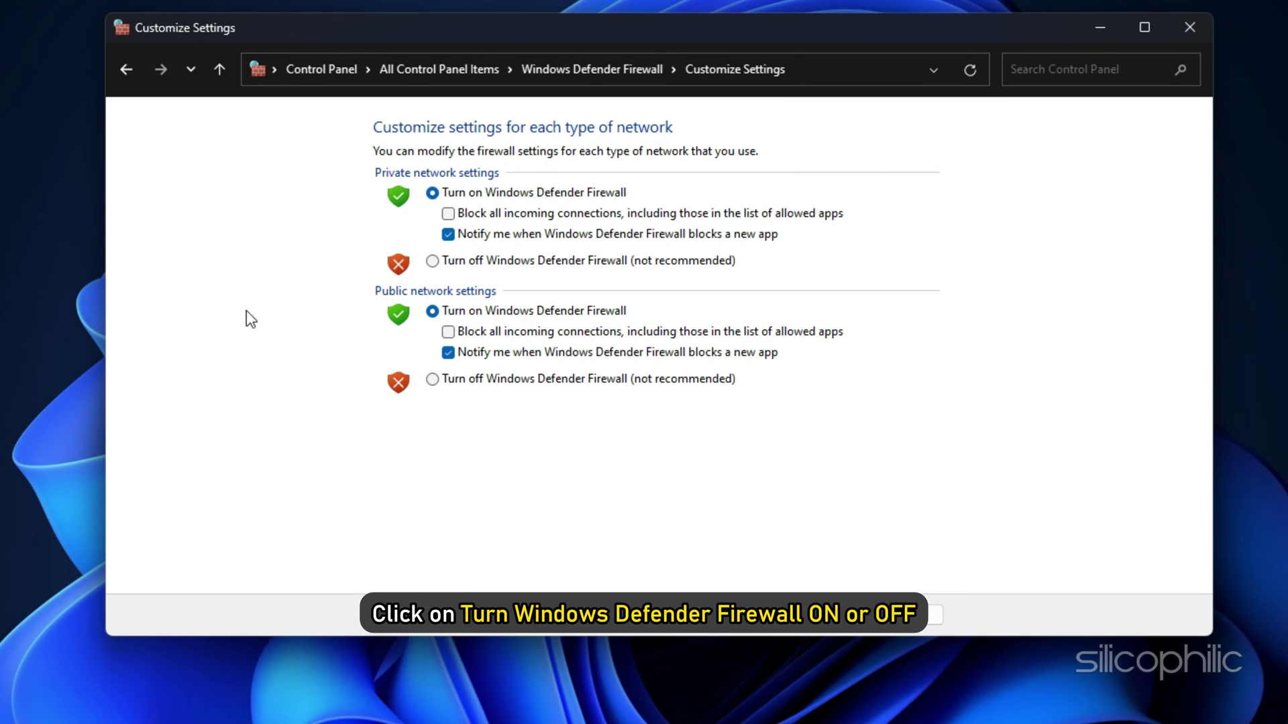
{"action": "left_click", "coordinate": [434, 261]}
{"action": "left_click", "coordinate": [433, 380]}
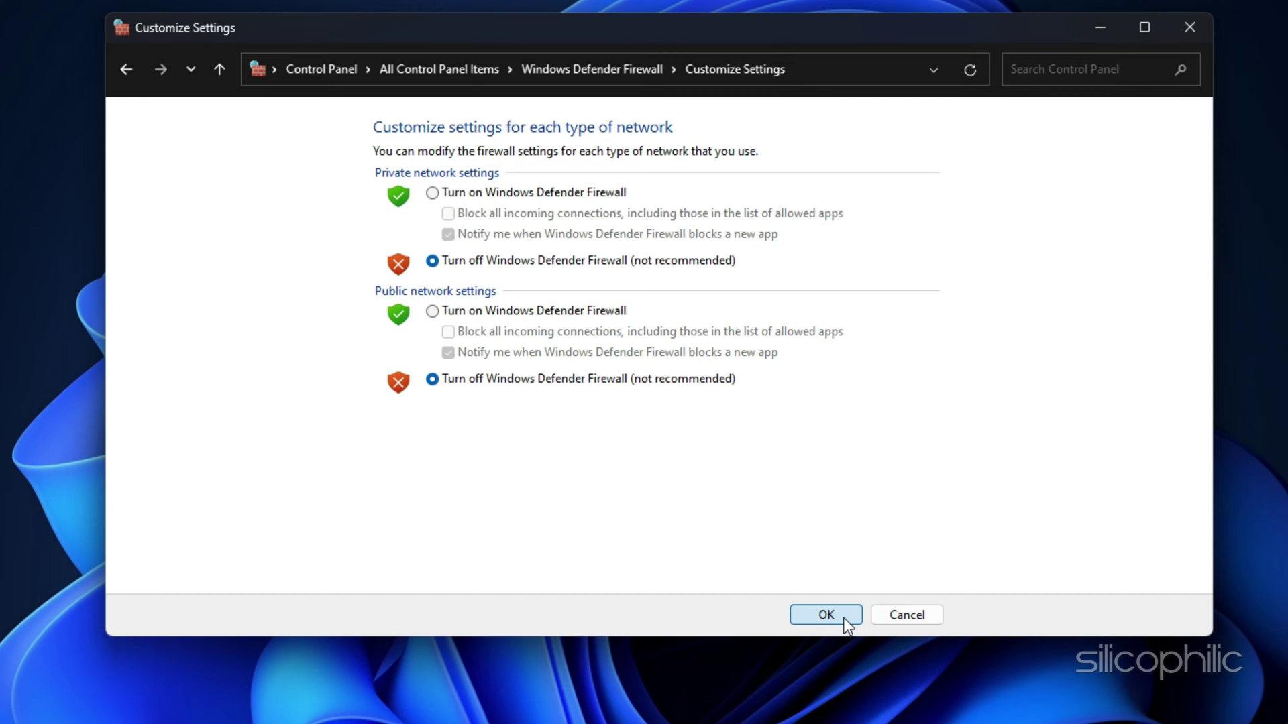
{"action": "left_click", "coordinate": [843, 619]}
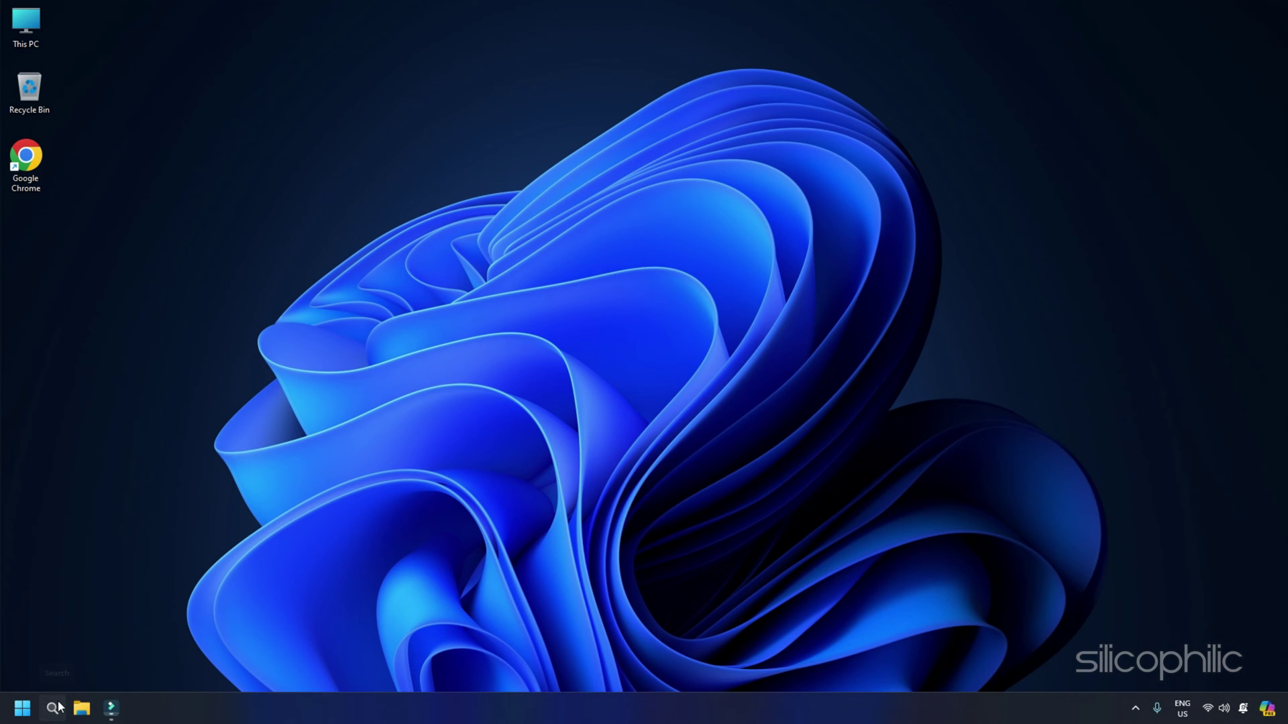
Step: Toggle off Real-time protection in Virus & threat protection settings and approve the UAC prompt
{"action": "left_click", "coordinate": [52, 707]}
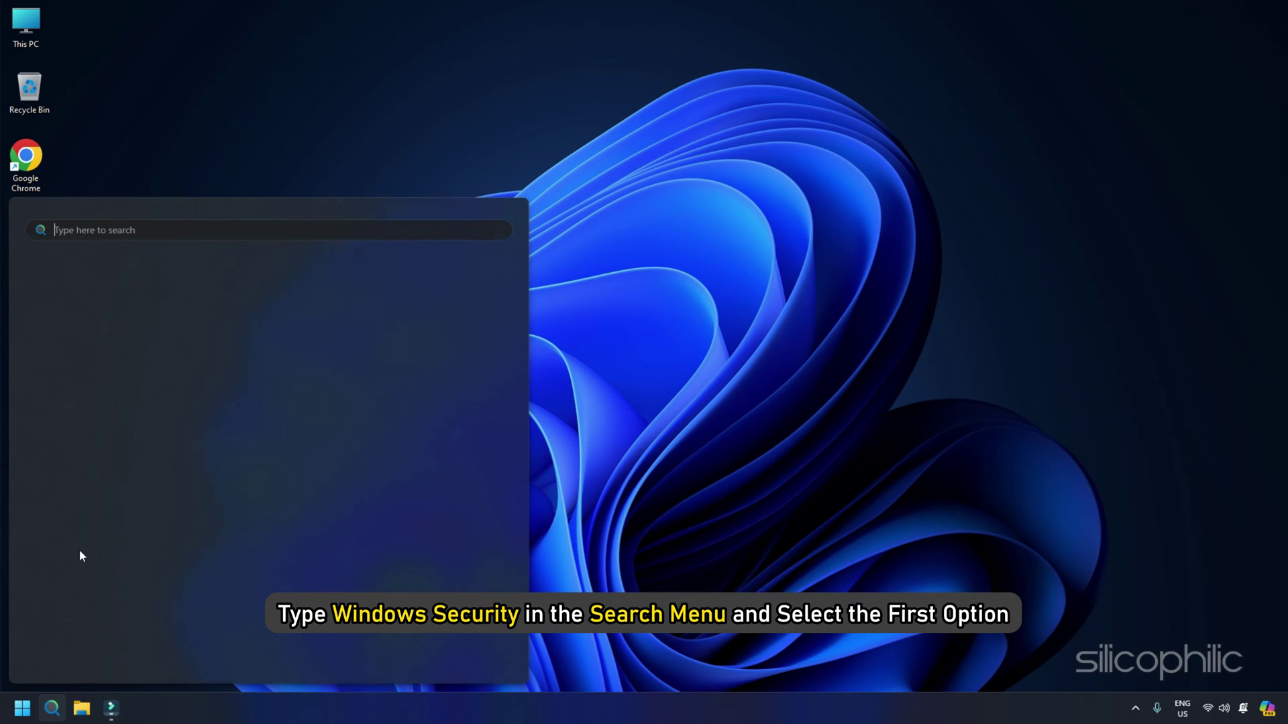
{"action": "type", "text": "Windows Security"}
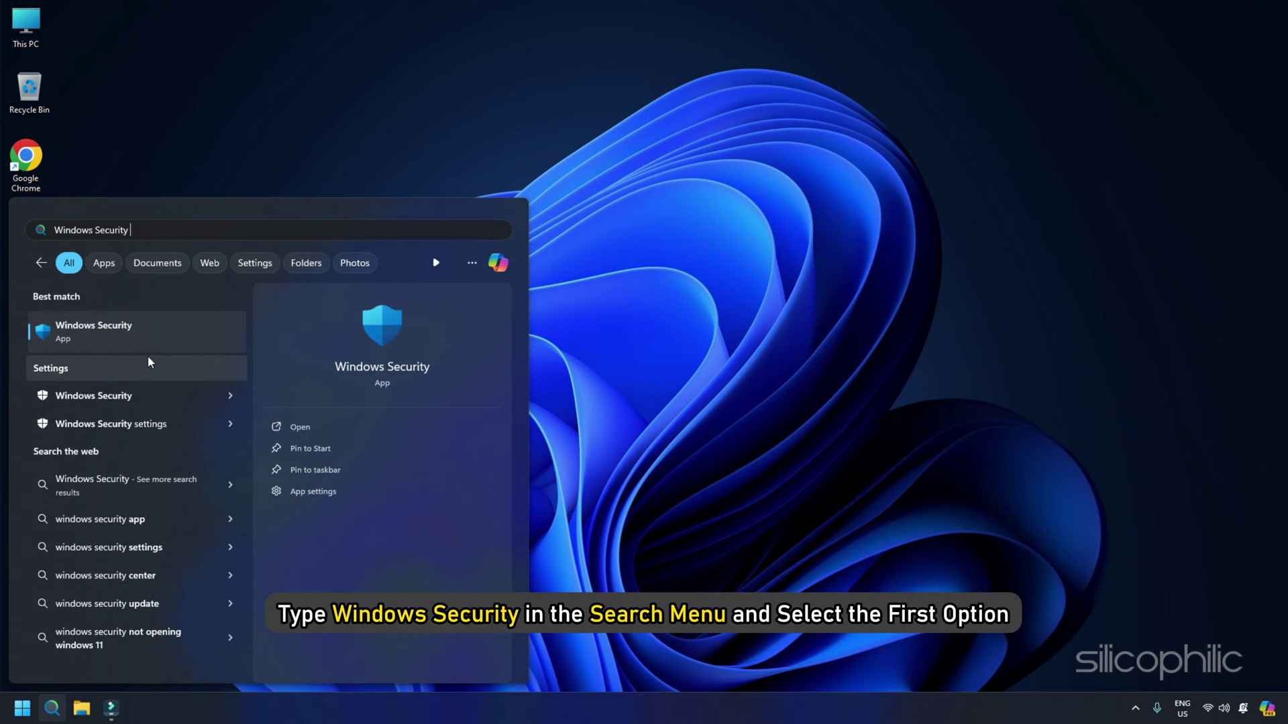
{"action": "left_click", "coordinate": [147, 345]}
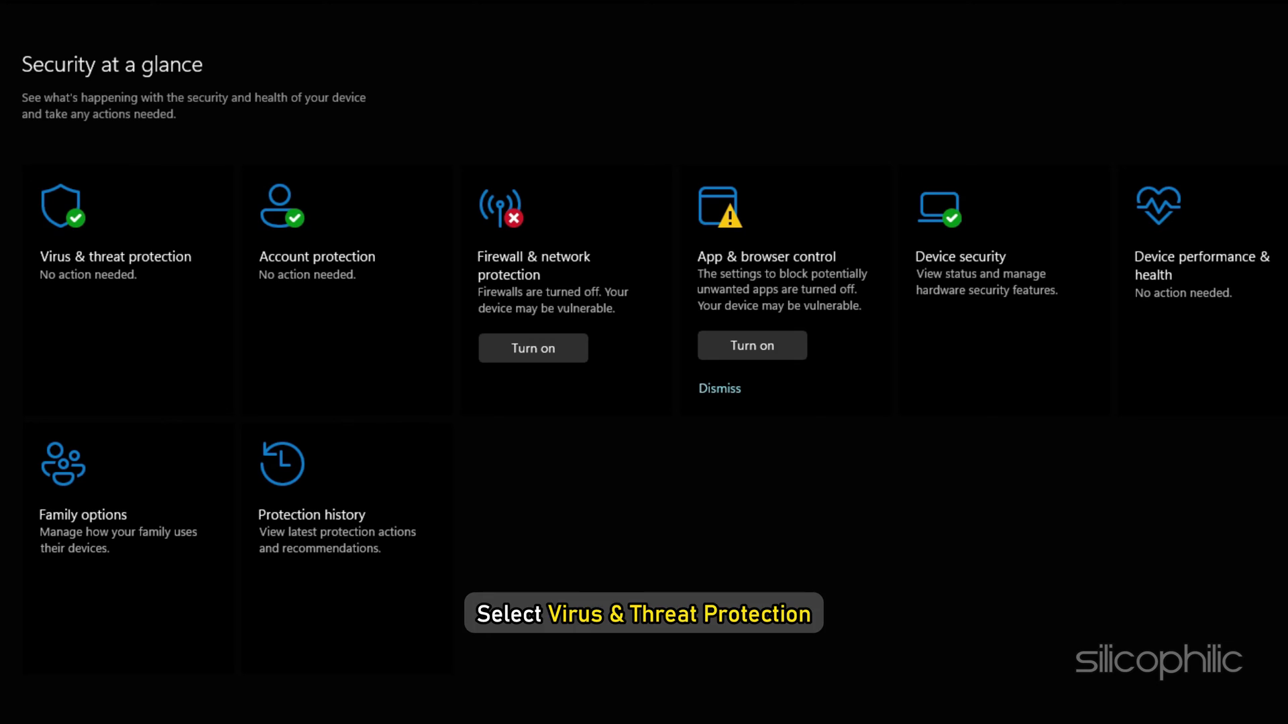
{"action": "left_click", "coordinate": [90, 315]}
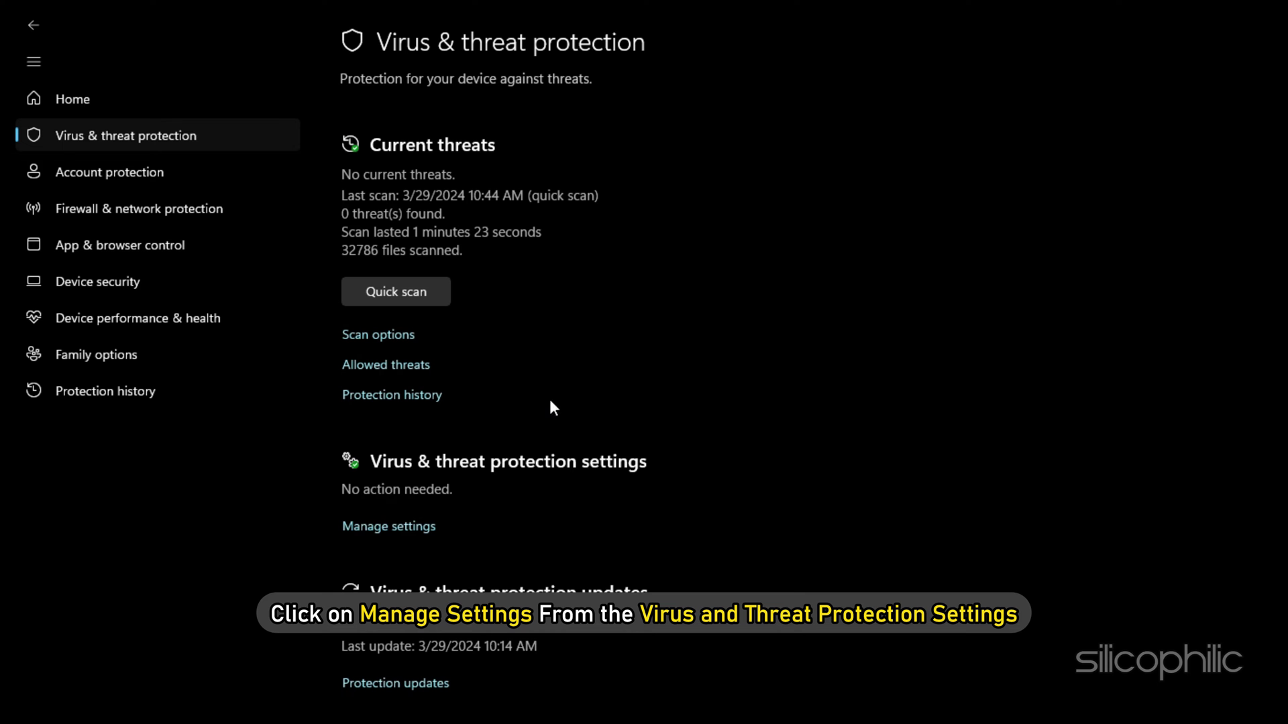
{"action": "left_click", "coordinate": [391, 529]}
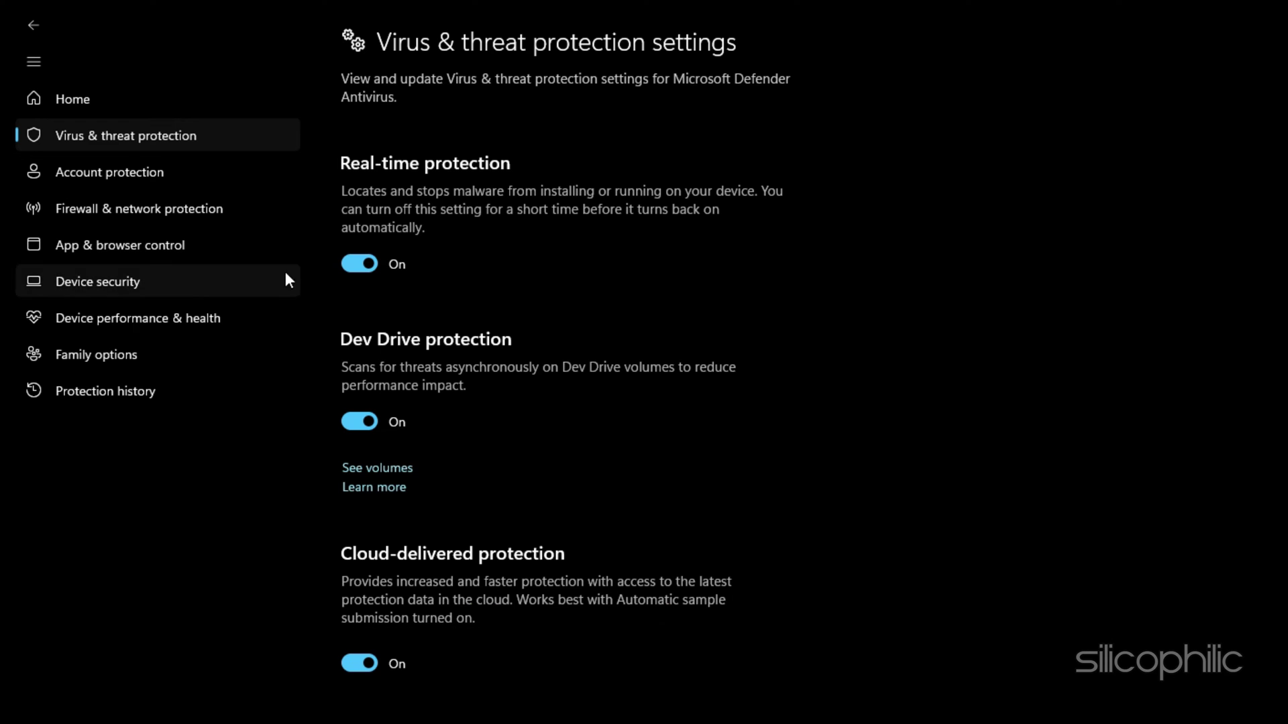
{"action": "left_click", "coordinate": [352, 266]}
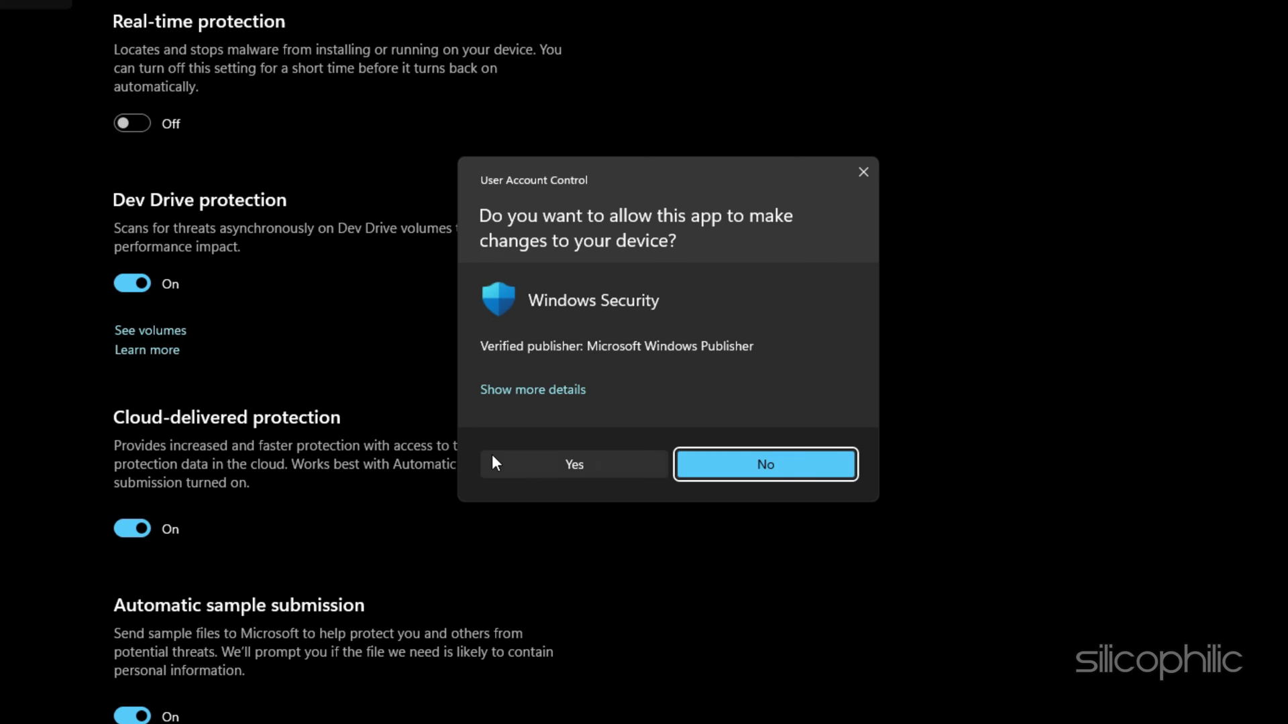
{"action": "left_click", "coordinate": [506, 462]}
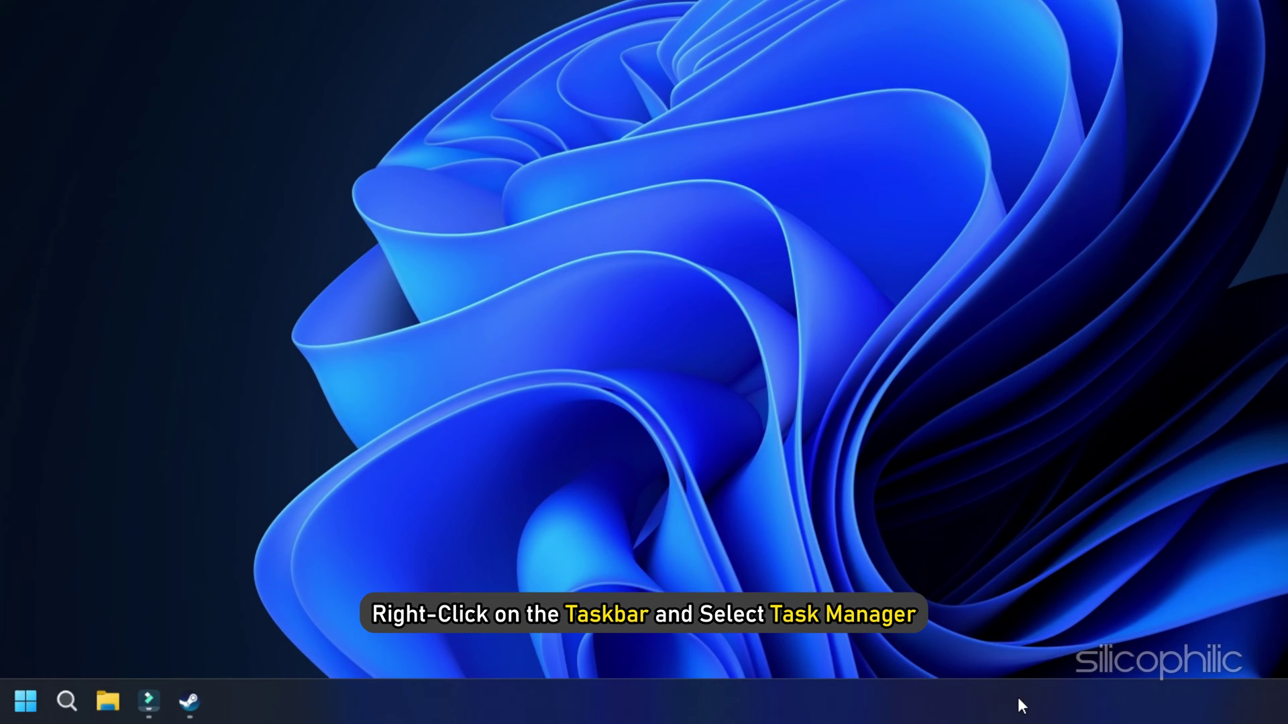
Step: End the Steam Client WebHelper task from Task Manager's process list
{"action": "right_click", "coordinate": [1016, 697]}
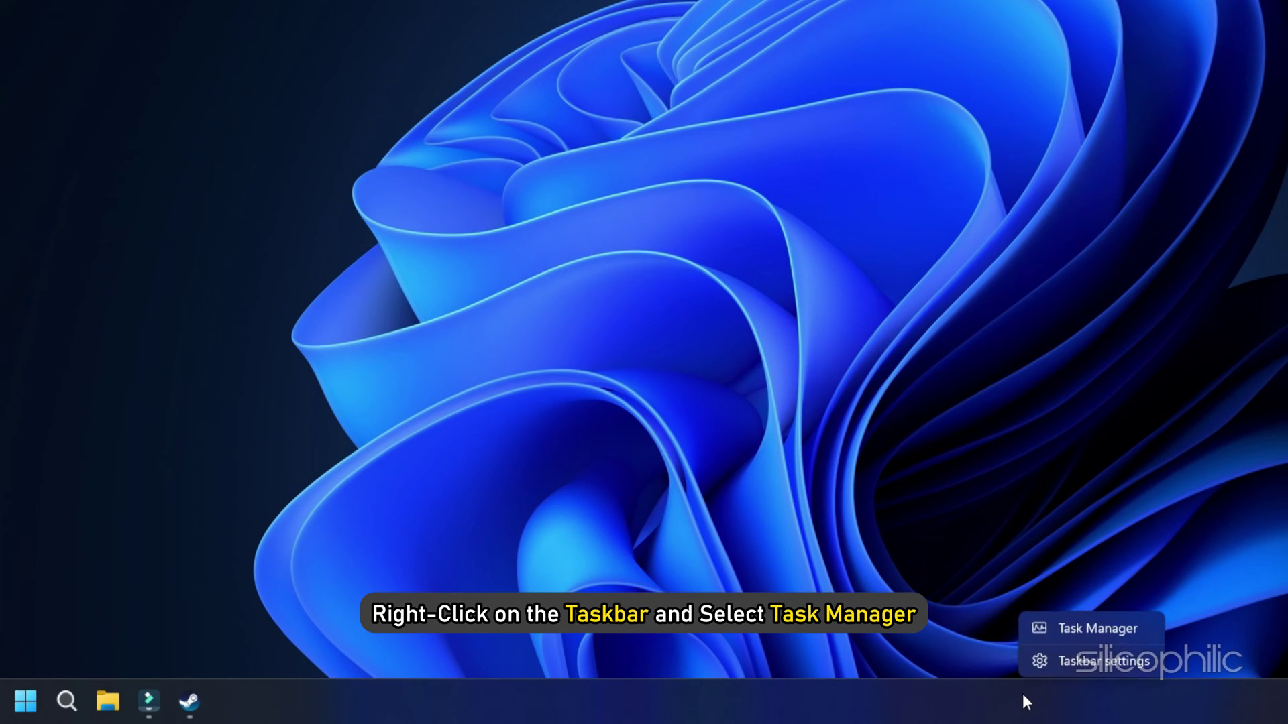
{"action": "left_click", "coordinate": [1057, 626]}
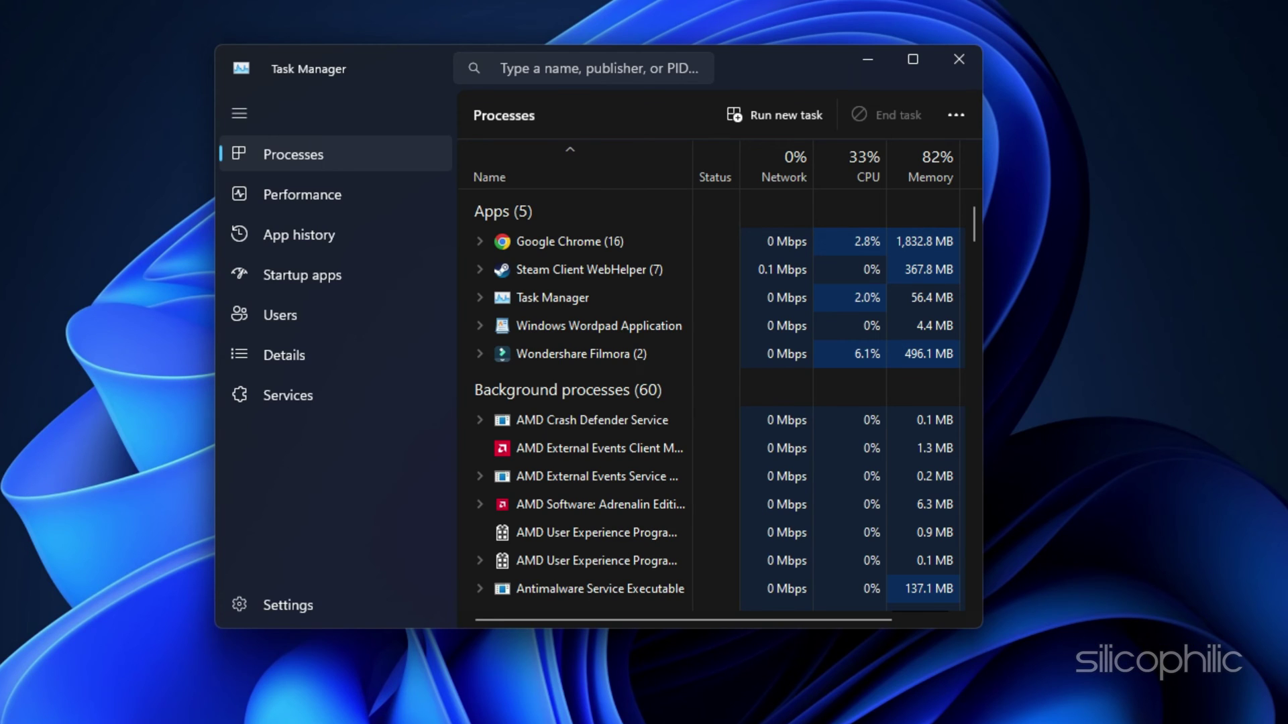
{"action": "right_click", "coordinate": [607, 279]}
{"action": "left_click", "coordinate": [689, 340]}
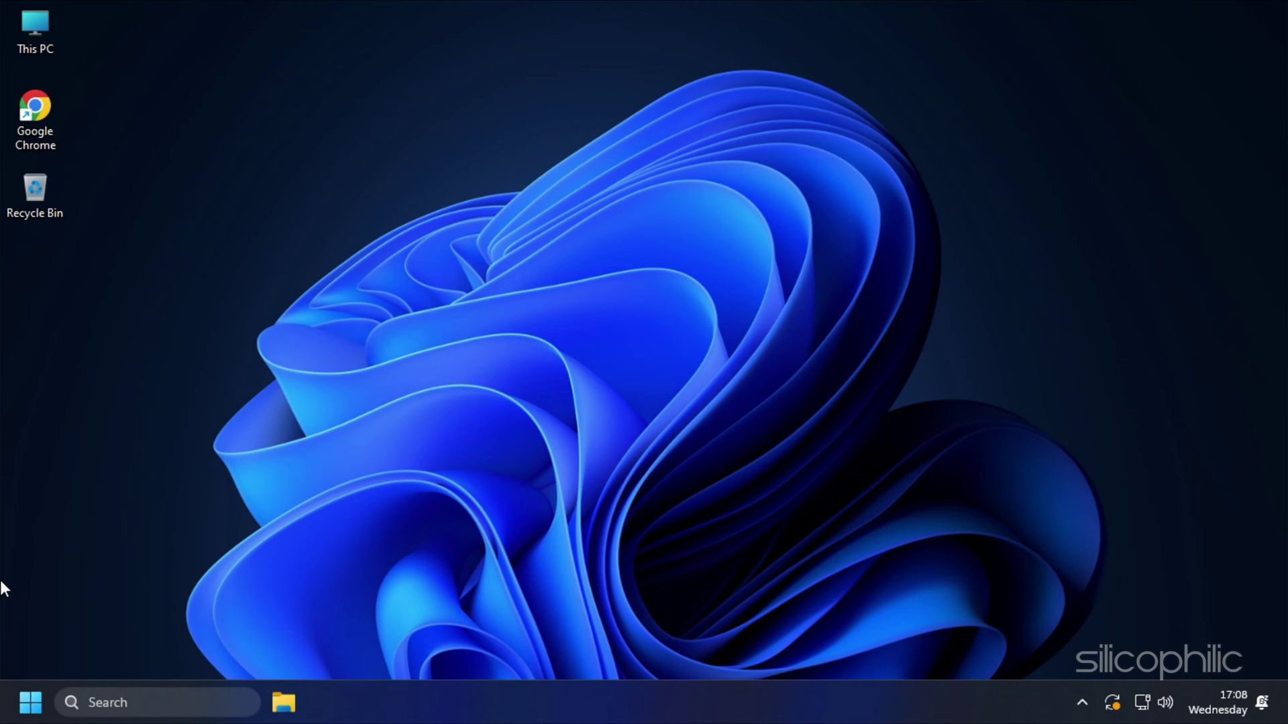
Step: Open Windows Update settings through search and run Check for updates
{"action": "key", "text": "super+s"}
{"action": "type", "text": "c"}
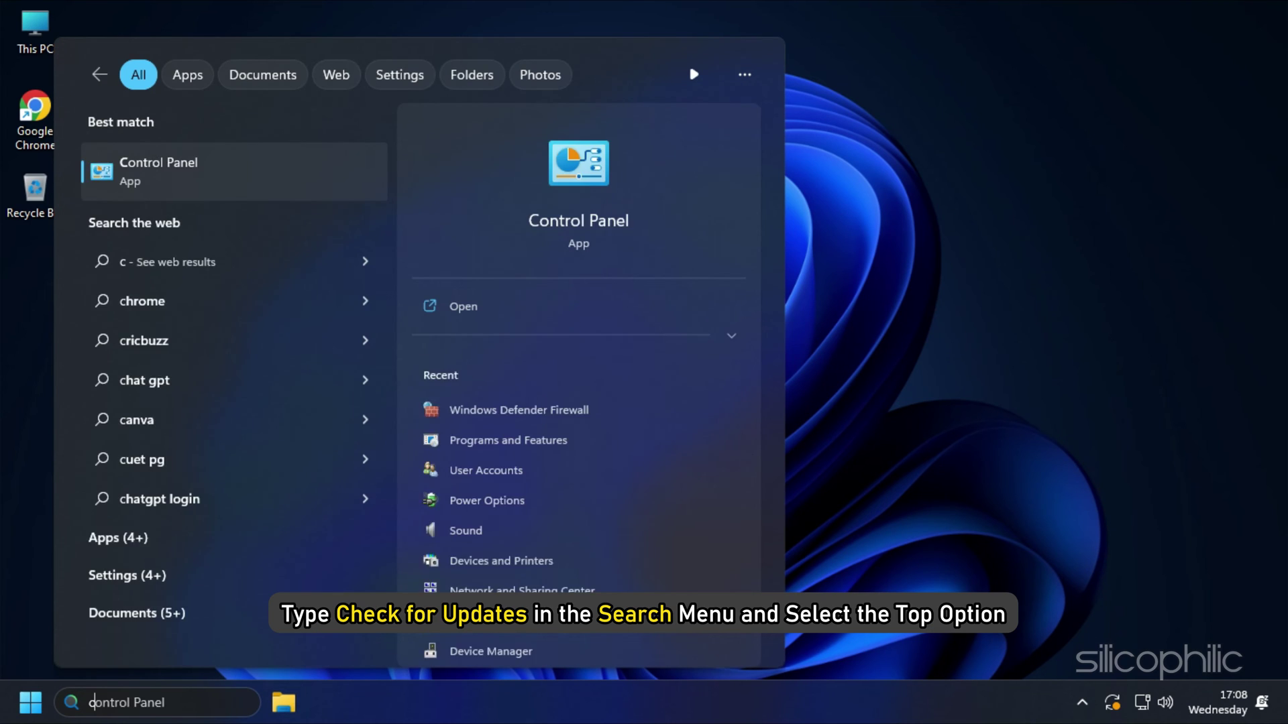
{"action": "type", "text": "heck for updates"}
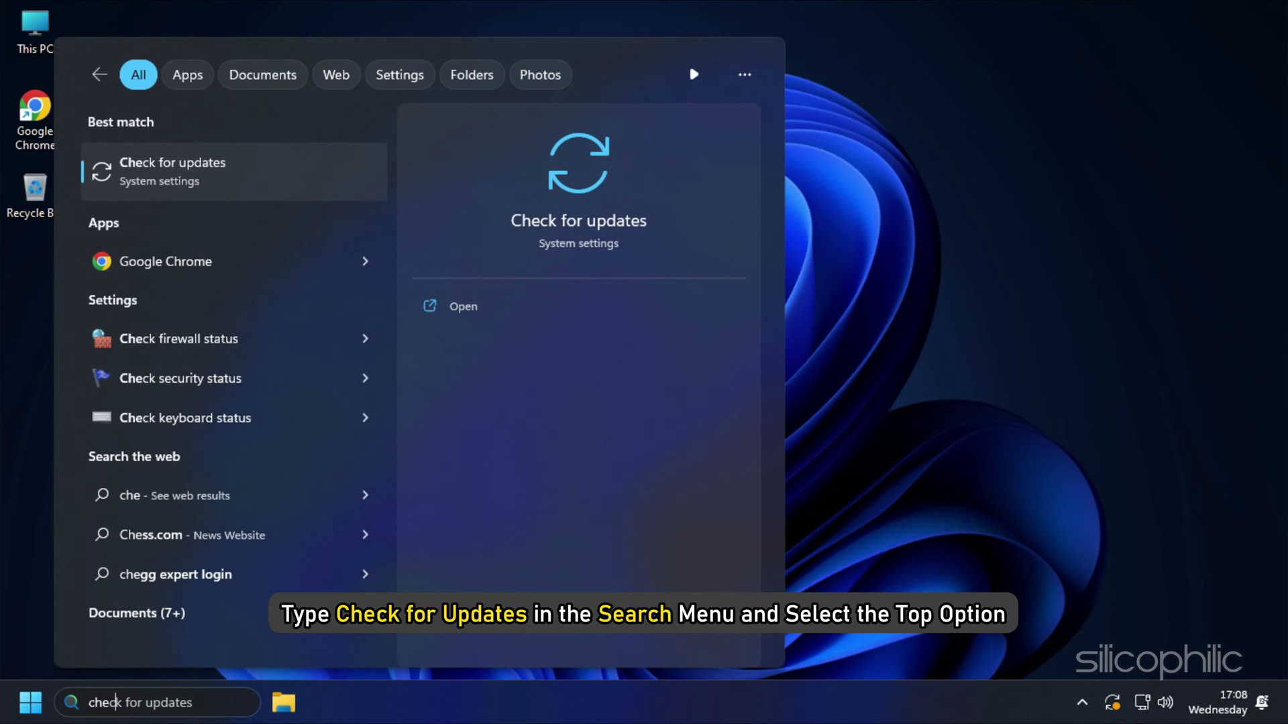
{"action": "key", "text": "Return"}
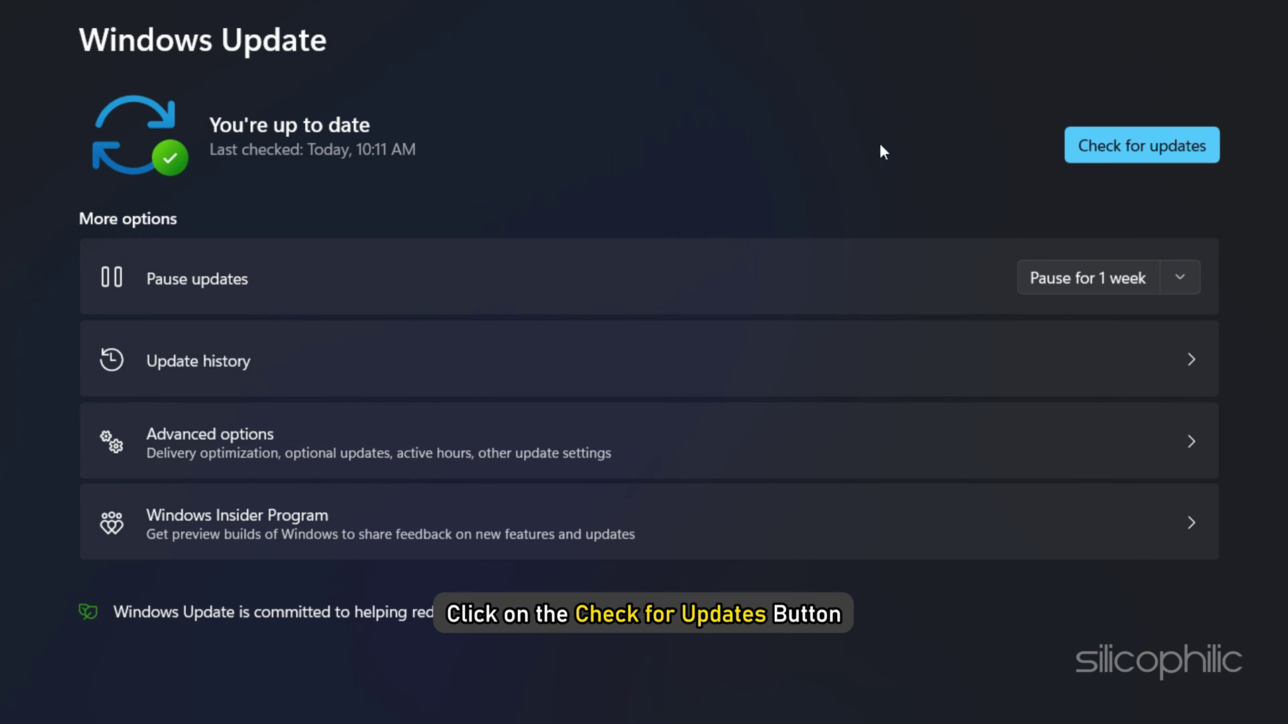
{"action": "left_click", "coordinate": [1077, 151]}
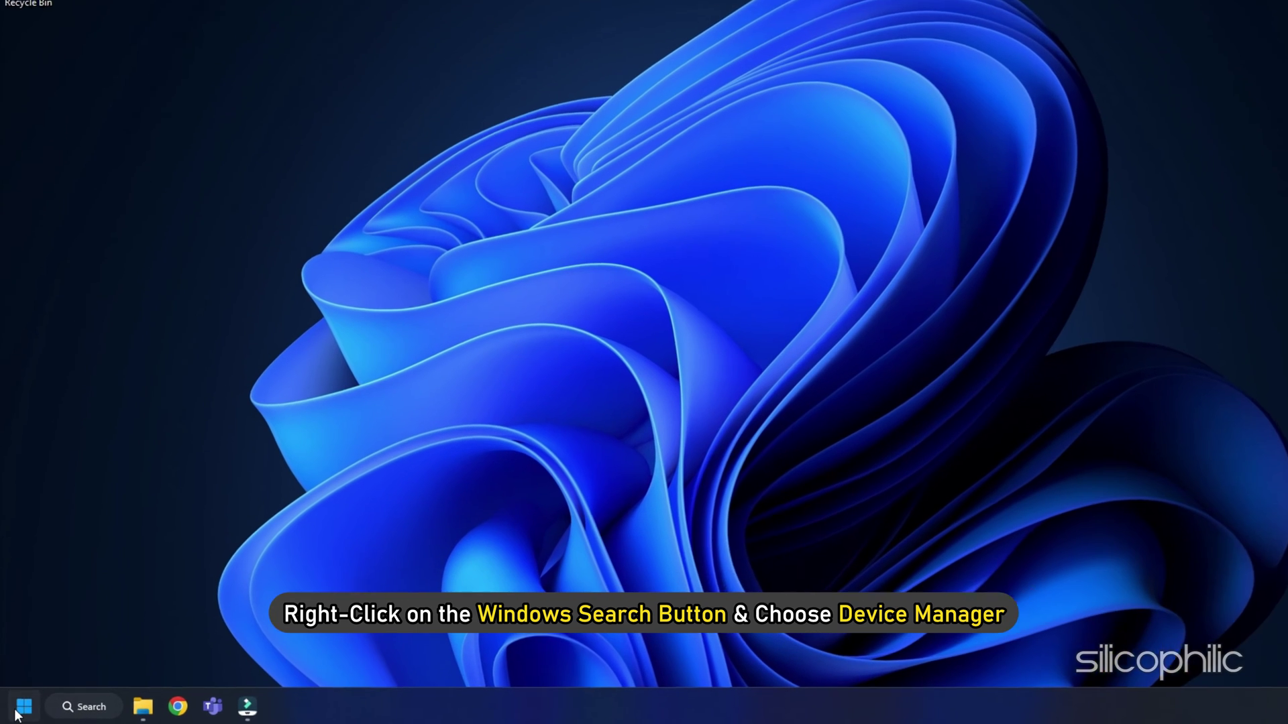
Step: Run an automatic driver search for the NVIDIA GeForce RTX 3070 under Device Manager's Display adapters
{"action": "right_click", "coordinate": [20, 709]}
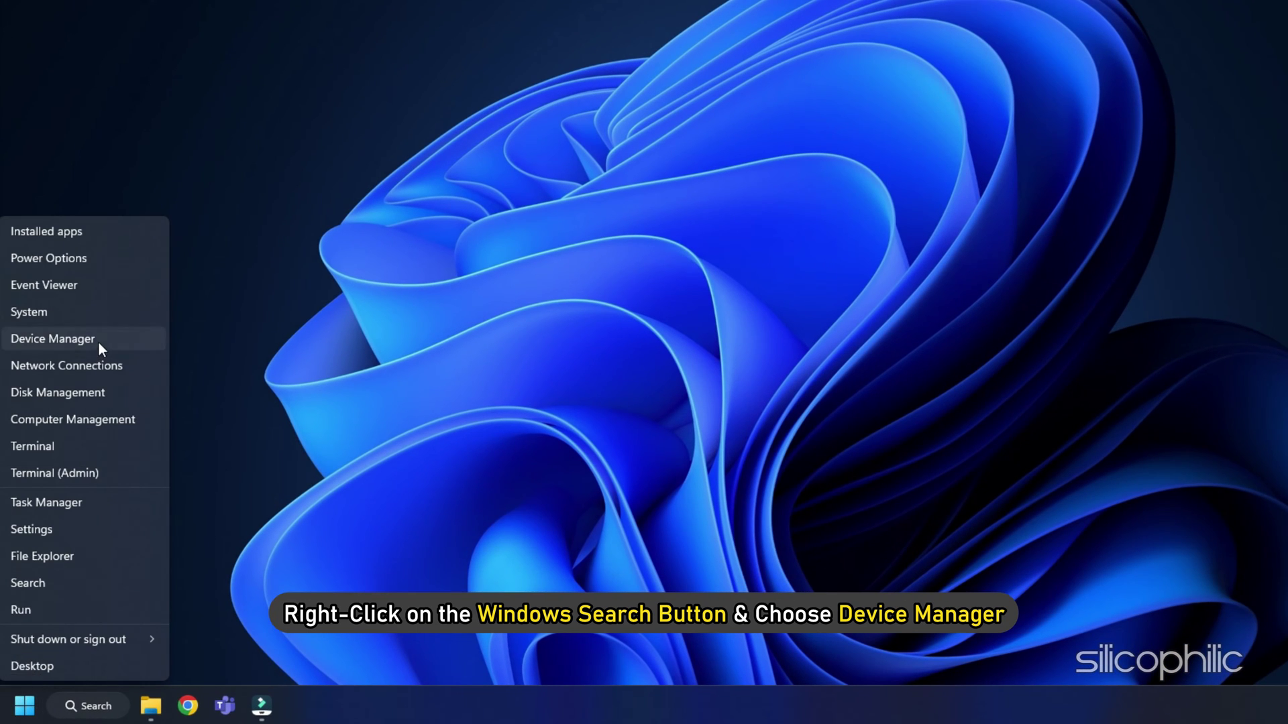
{"action": "left_click", "coordinate": [99, 343]}
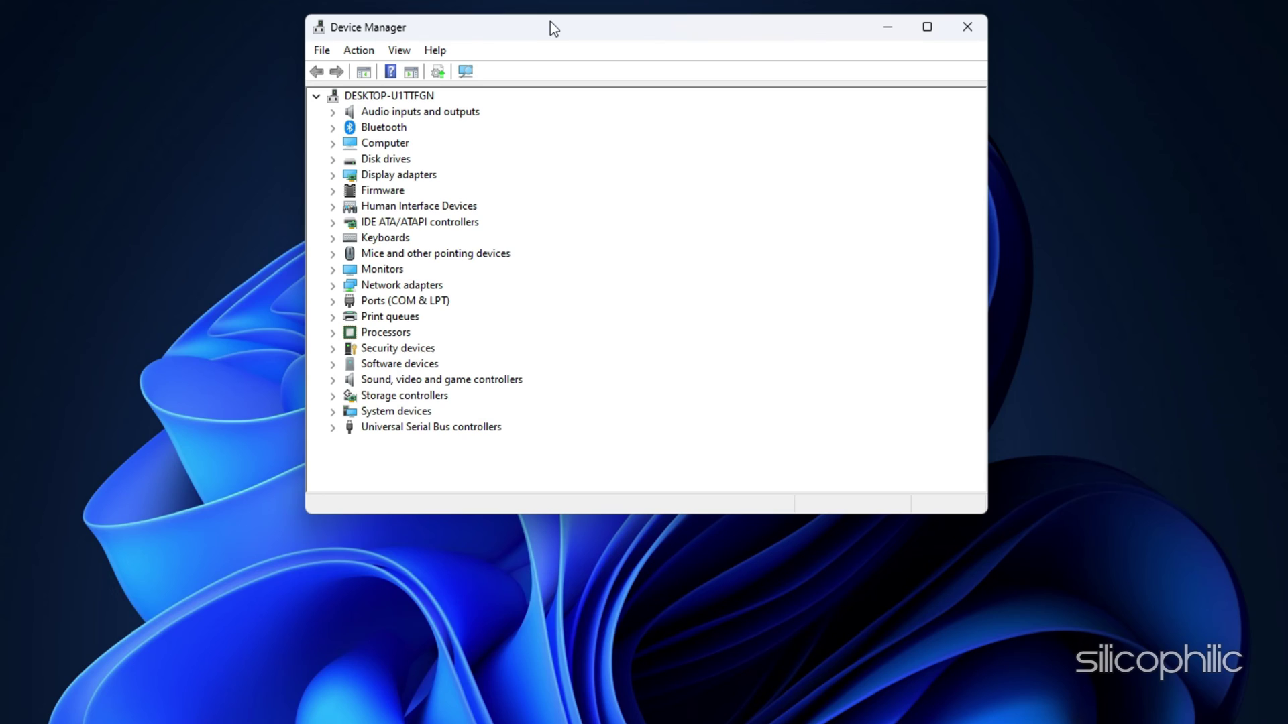
{"action": "left_click", "coordinate": [344, 176]}
{"action": "left_click", "coordinate": [333, 177]}
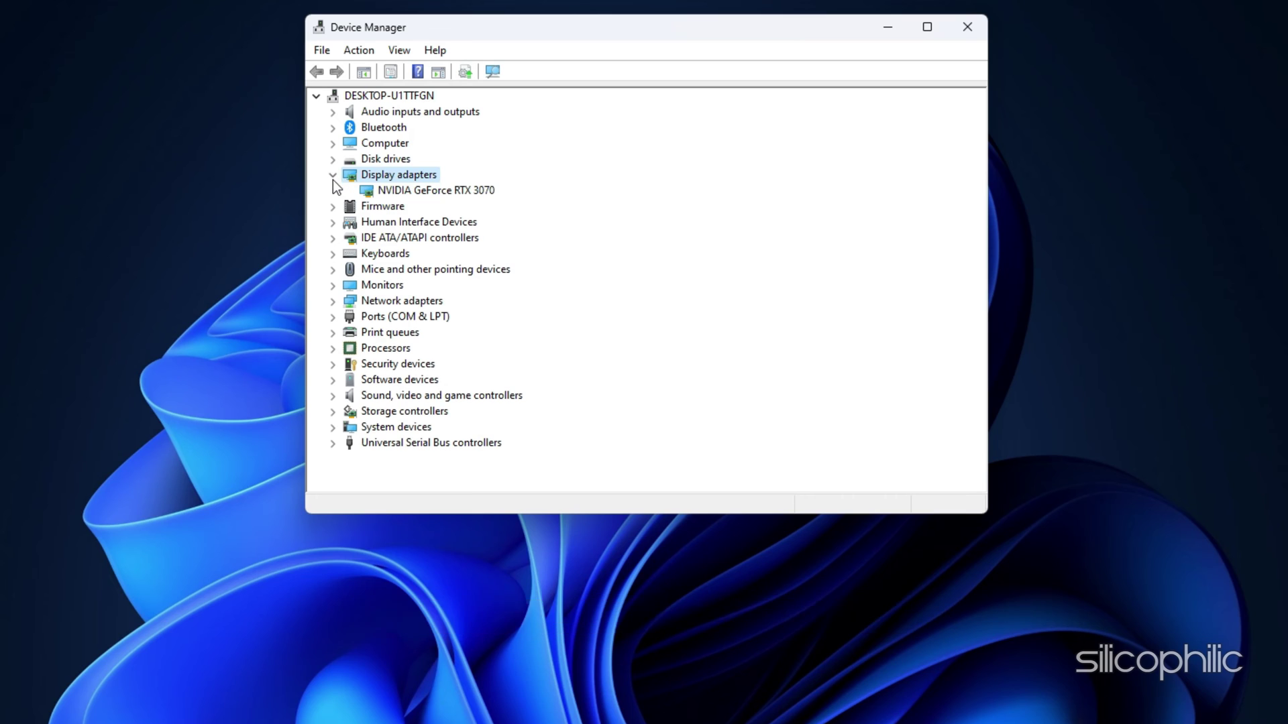
{"action": "left_click", "coordinate": [490, 196]}
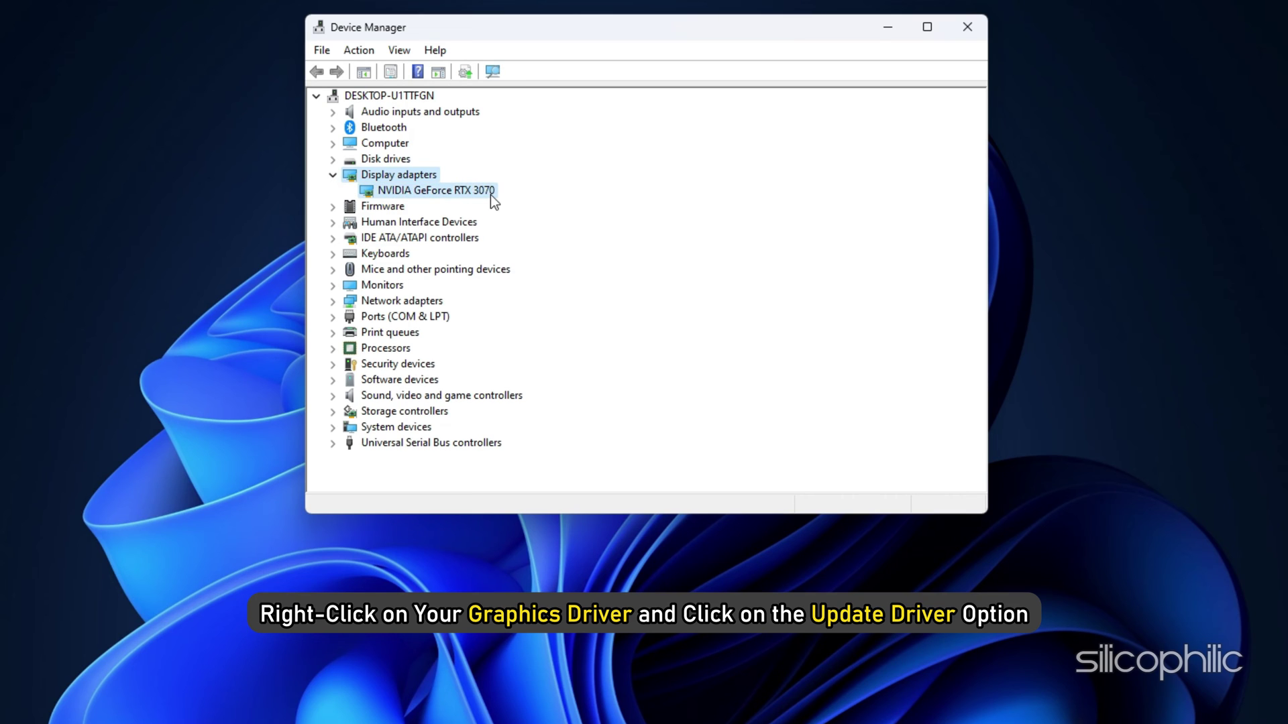
{"action": "right_click", "coordinate": [490, 195]}
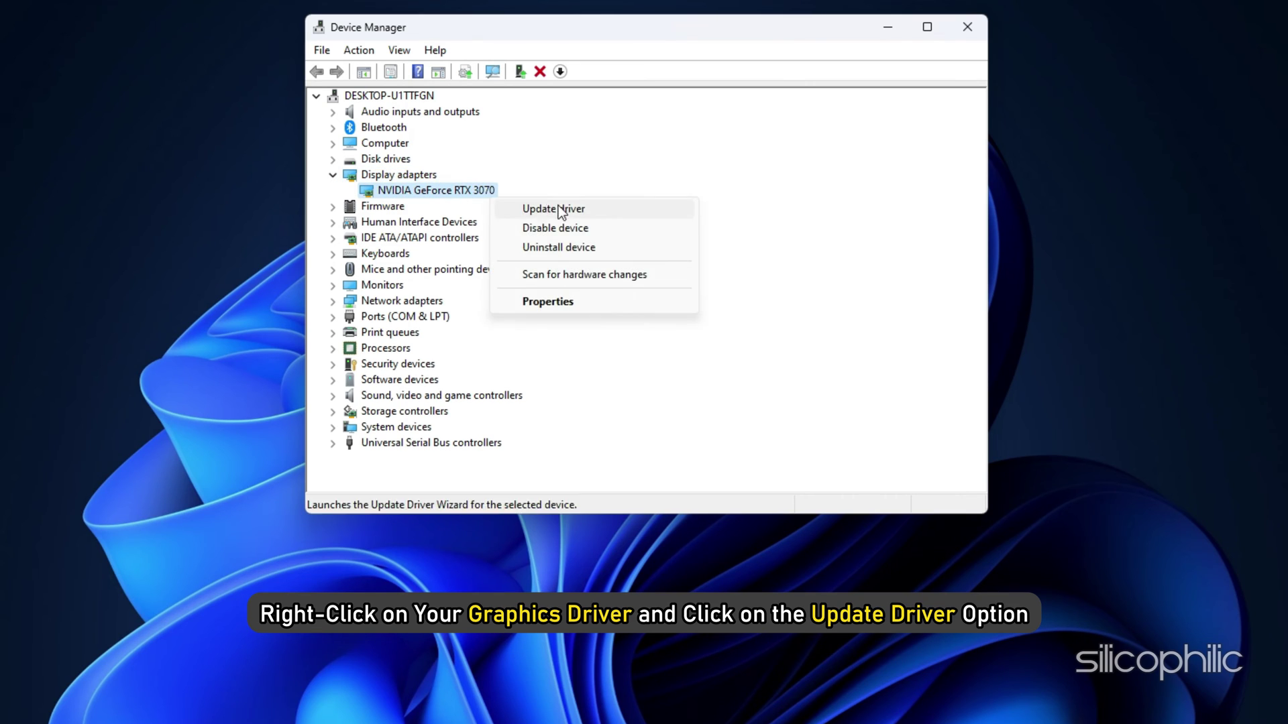
{"action": "left_click", "coordinate": [598, 214]}
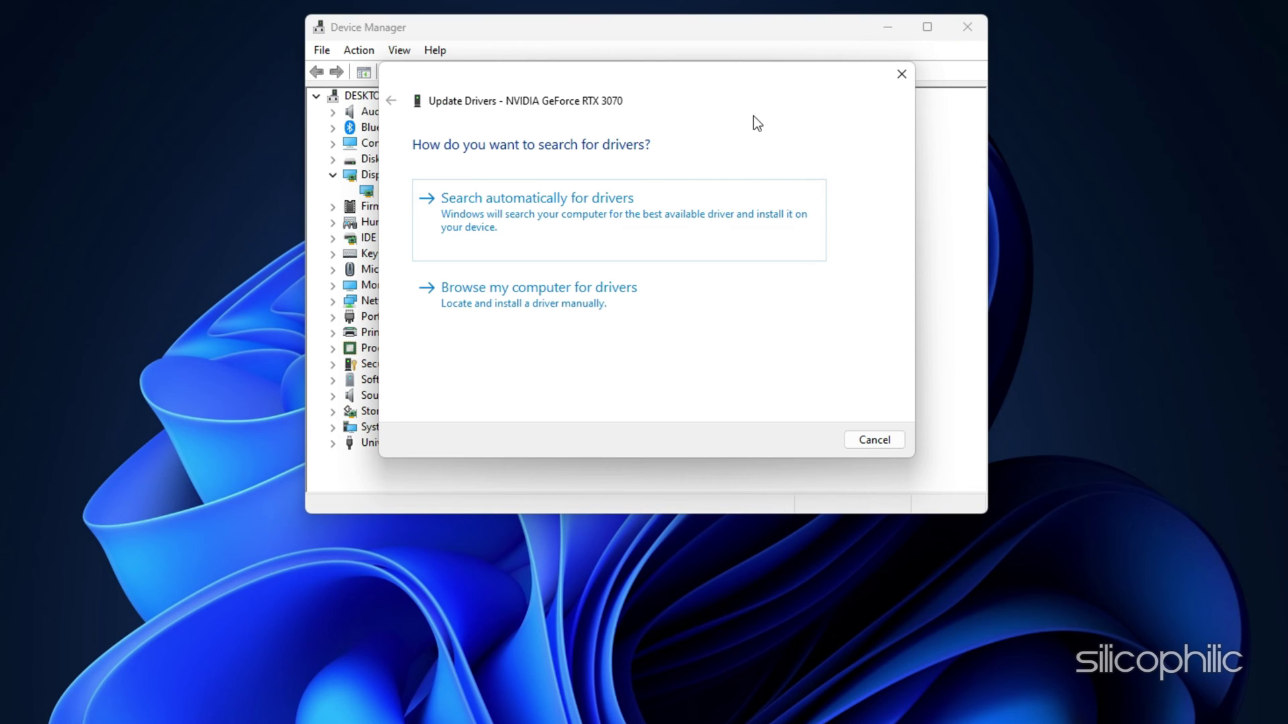
{"action": "left_click", "coordinate": [645, 197]}
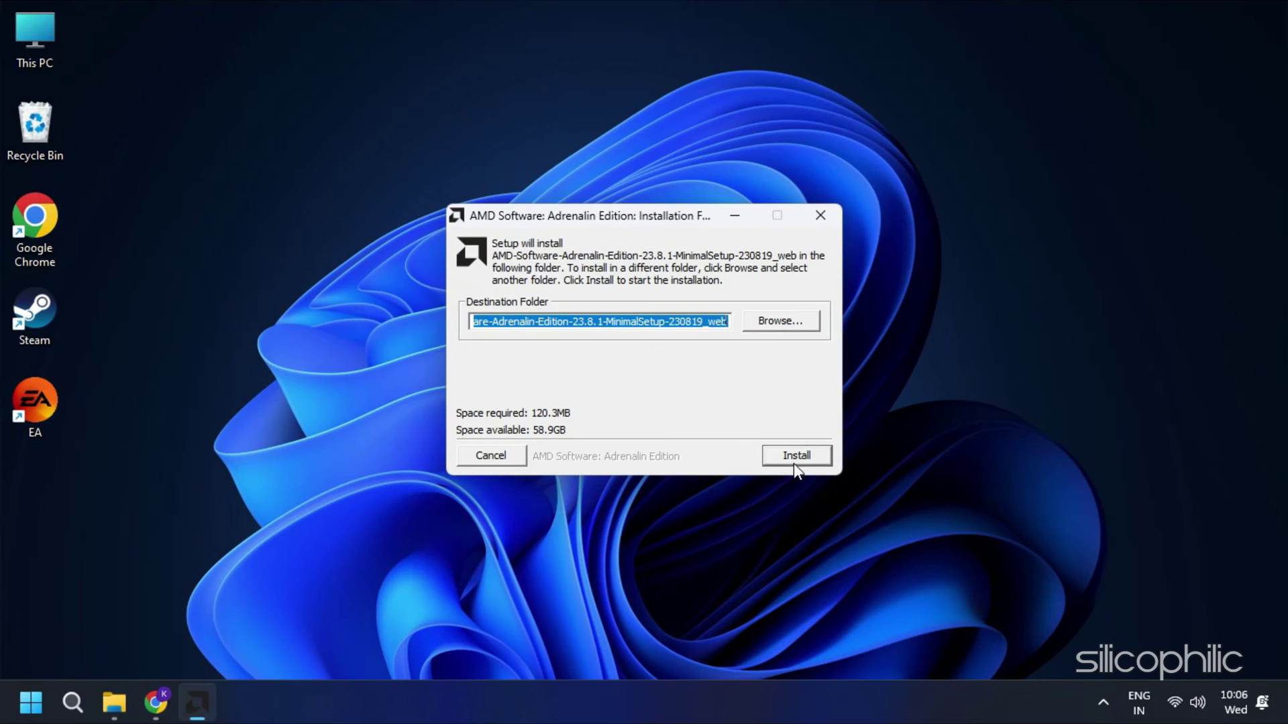
Step: Approve the AMD Software Adrenalin Edition installer's administrator permission prompt with Yes
{"action": "left_click", "coordinate": [794, 461]}
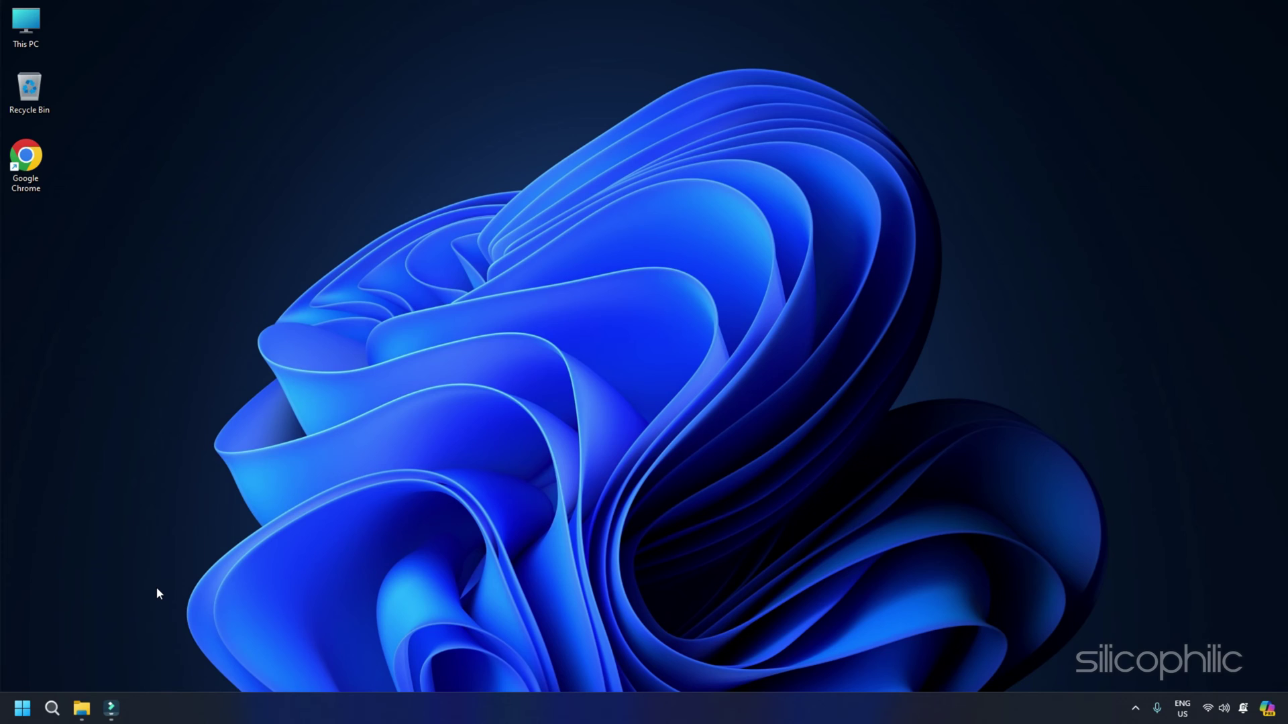
Step: Run regsvr32 vbscript.dll in Command Prompt, dismiss the success message, and close the window
{"action": "key", "text": "super+s"}
{"action": "type", "text": "CM"}
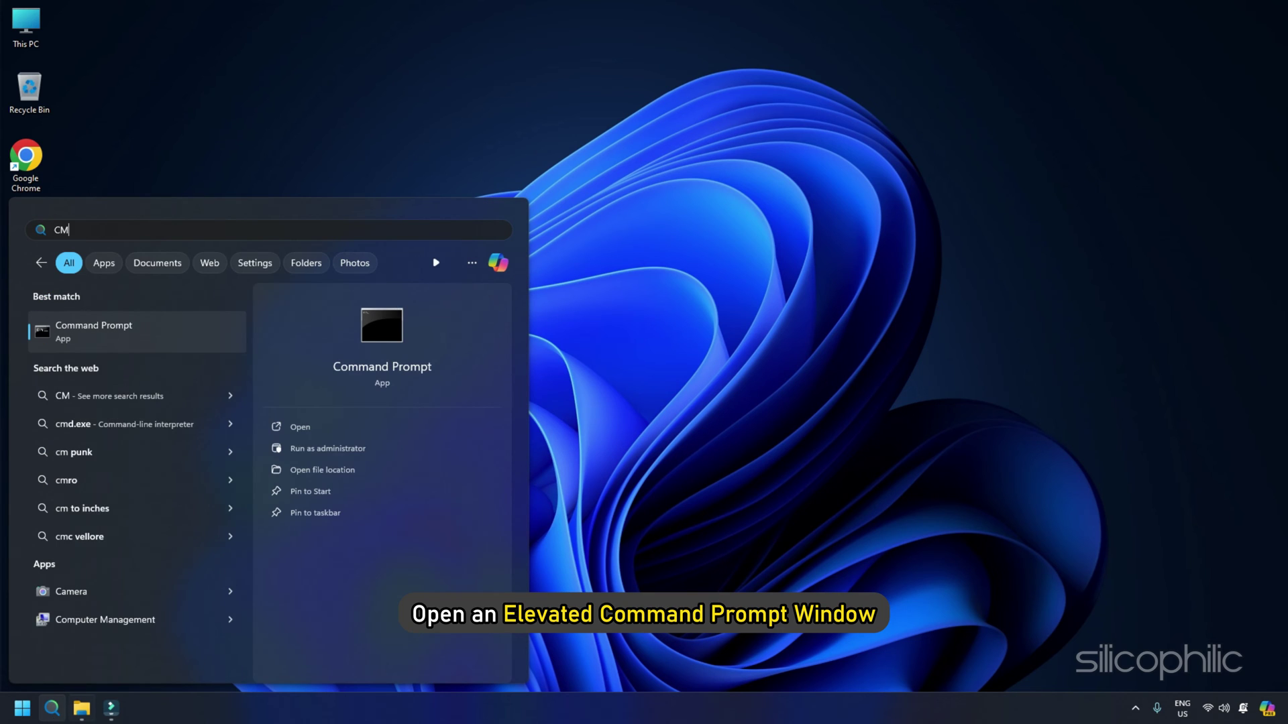
{"action": "type", "text": "d"}
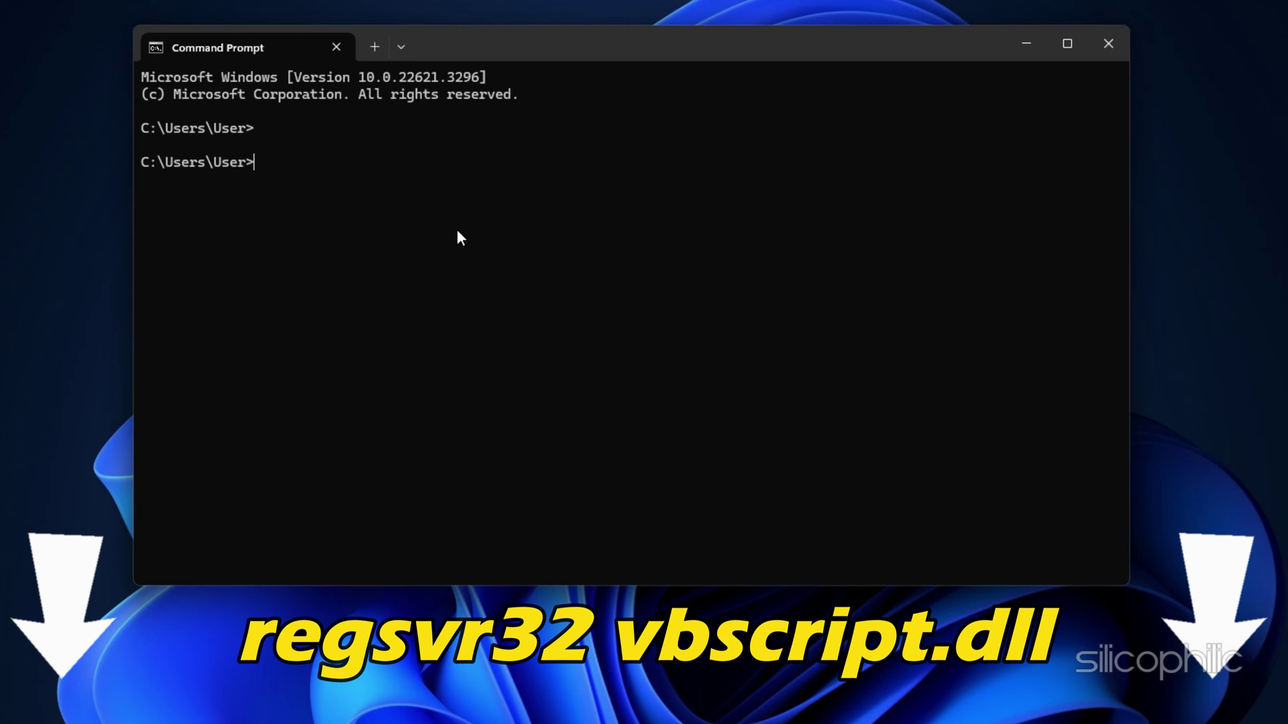
{"action": "type", "text": "regsvr32 vbscript.dll"}
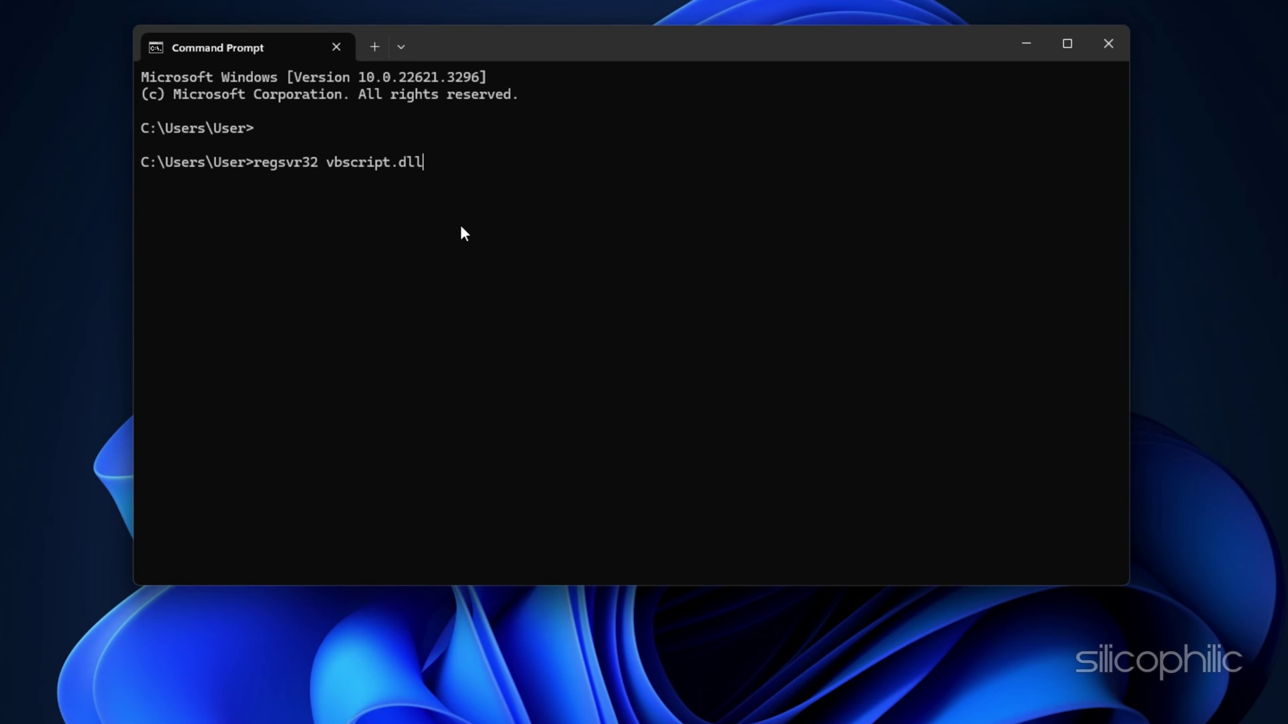
{"action": "key", "text": "Return"}
{"action": "left_click", "coordinate": [757, 407]}
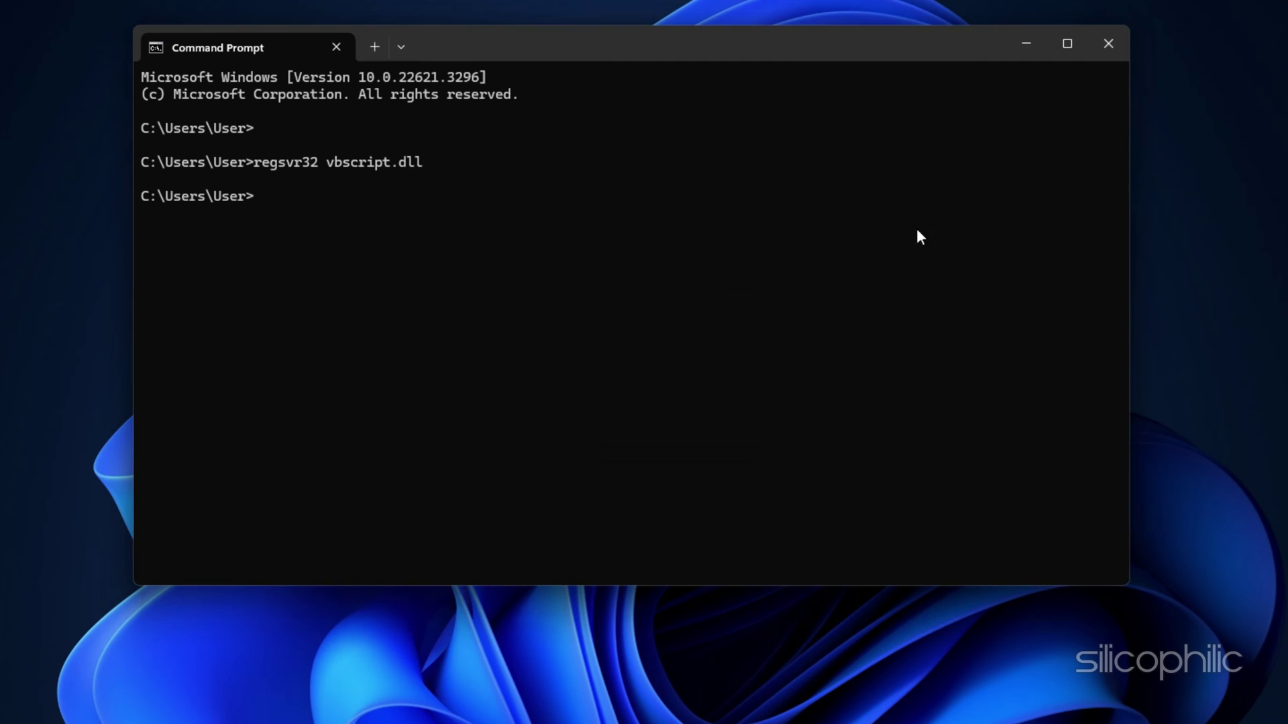
{"action": "left_click", "coordinate": [1098, 43]}
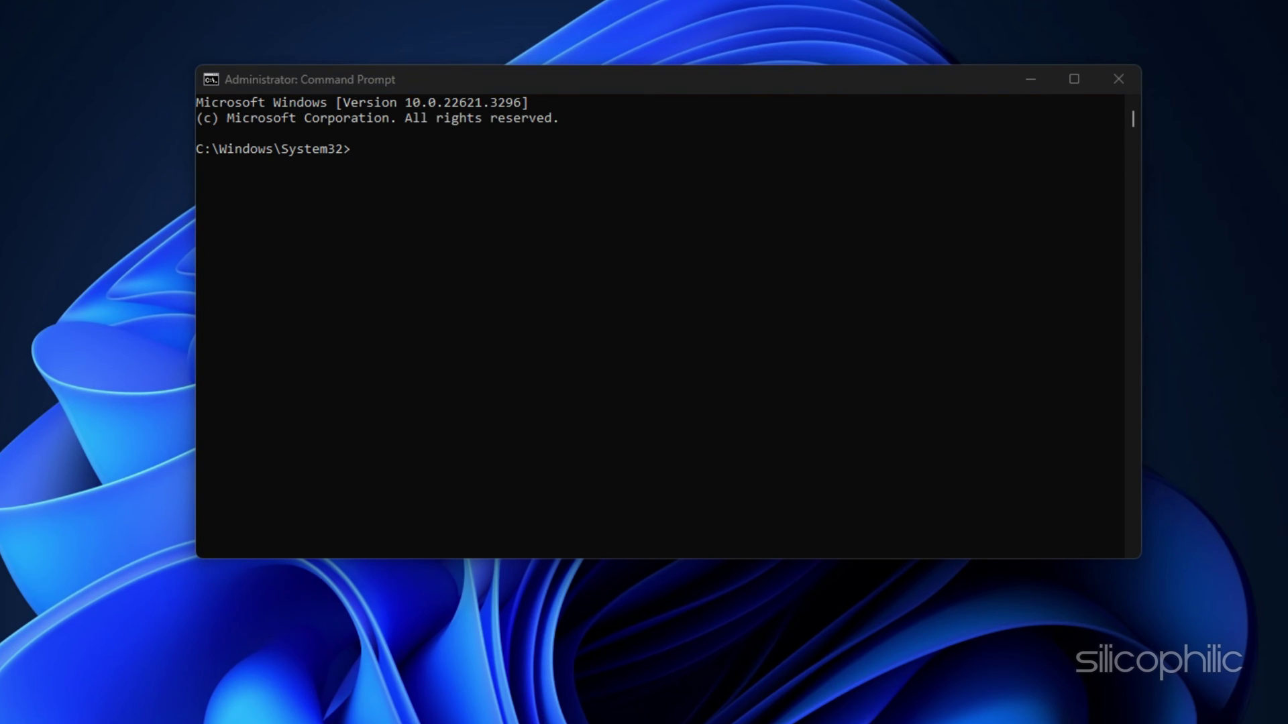
Step: Run sfc /scannow and DISM /Online /Cleanup-Image /CheckHealth in the administrator Command Prompt
{"action": "left_click", "coordinate": [437, 280]}
{"action": "type", "text": "sfc /scannow"}
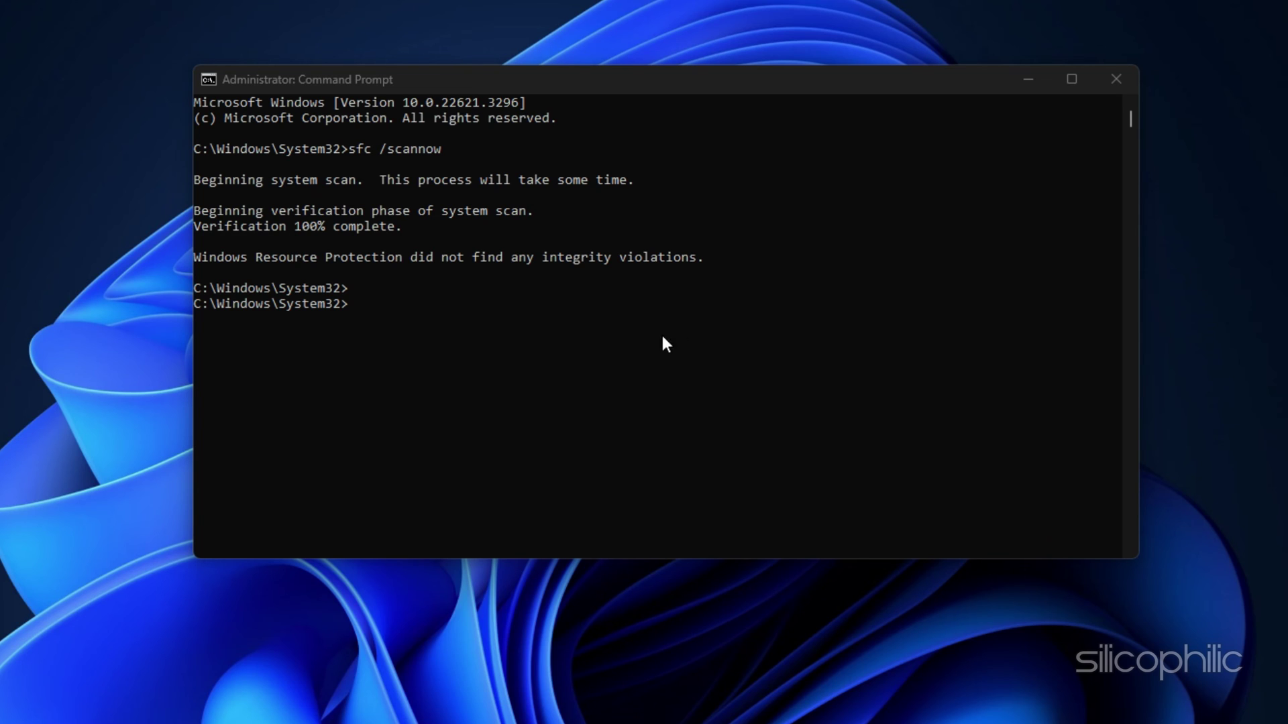
{"action": "left_click", "coordinate": [862, 311]}
{"action": "type", "text": "DISM /Online /Cleanup-Image /CheckHealth"}
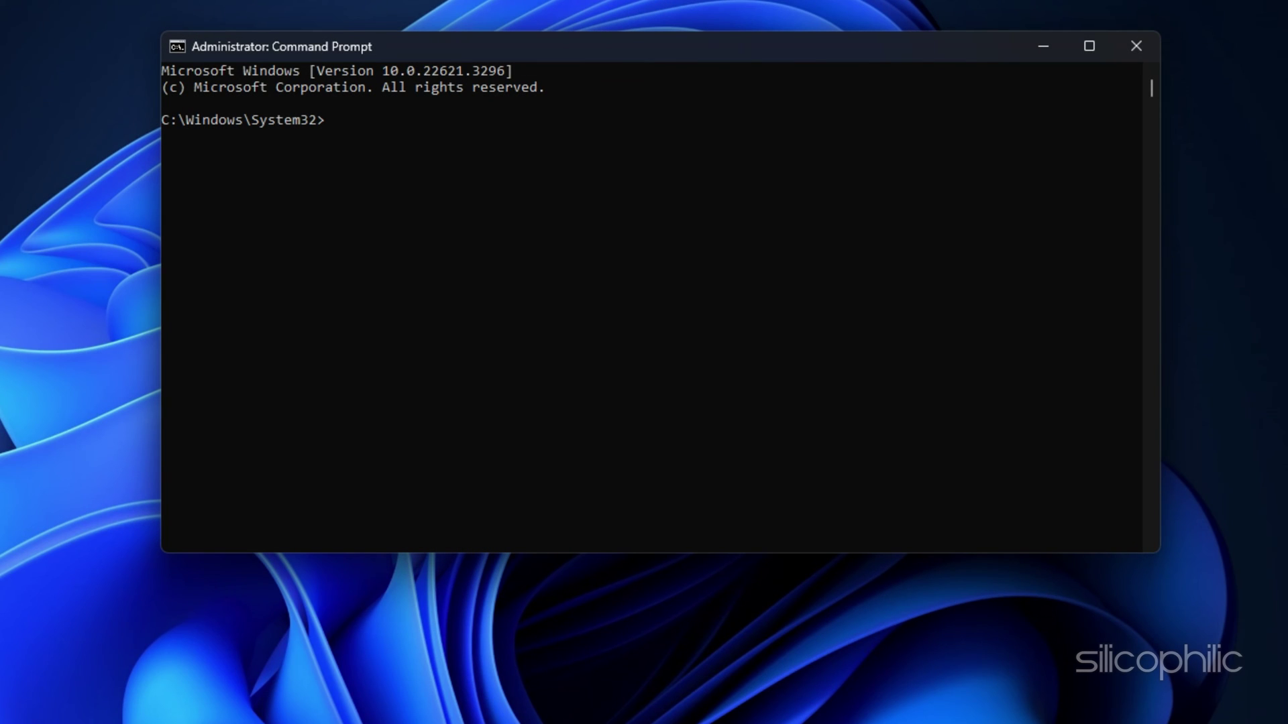
{"action": "type", "text": "chkdsk C: /f /r /x"}
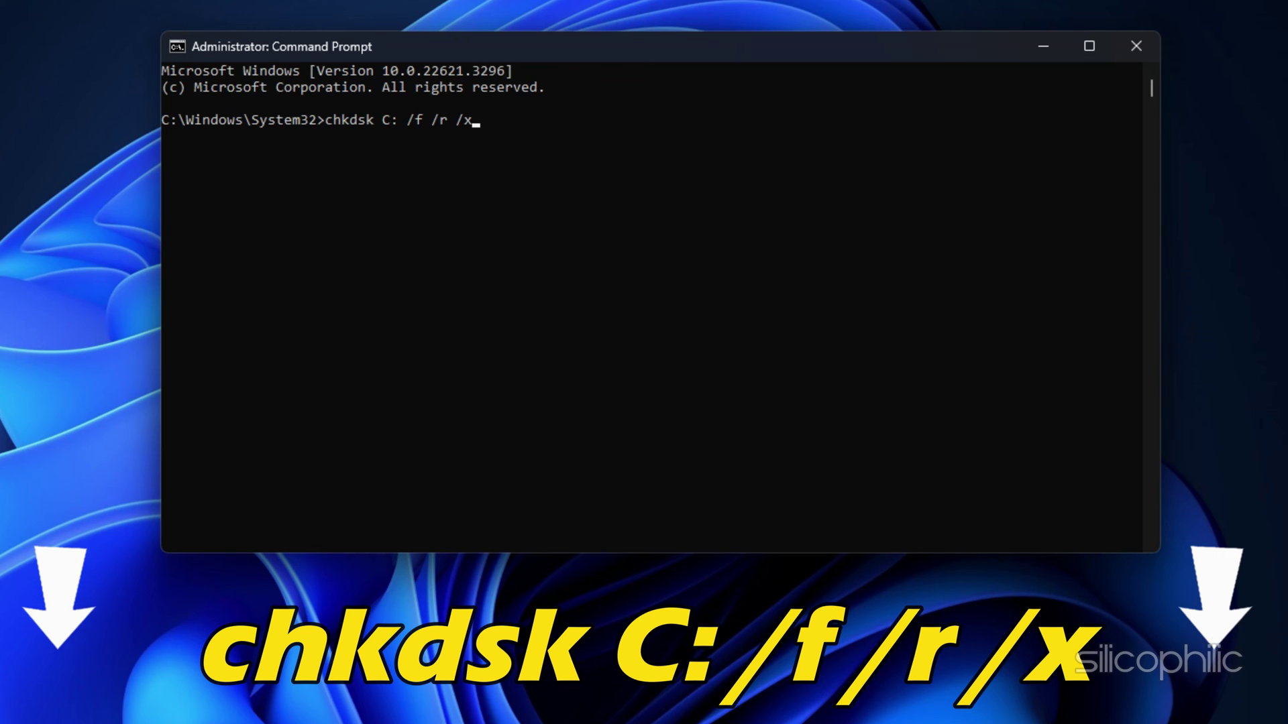
Step: Run chkdsk C: /f /r /x in the elevated Command Prompt
{"action": "key", "text": "Return"}
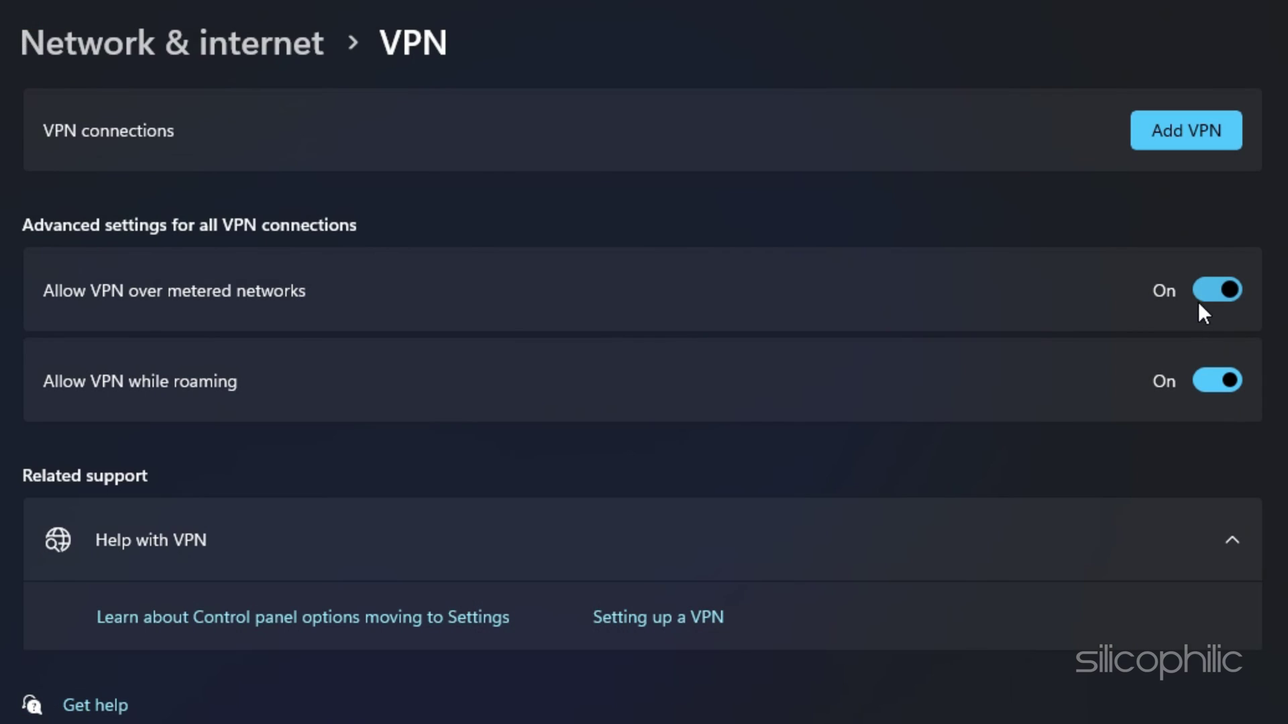
Step: Turn off Allow VPN over metered networks and bring up the Add a VPN connection form
{"action": "left_click", "coordinate": [1200, 298]}
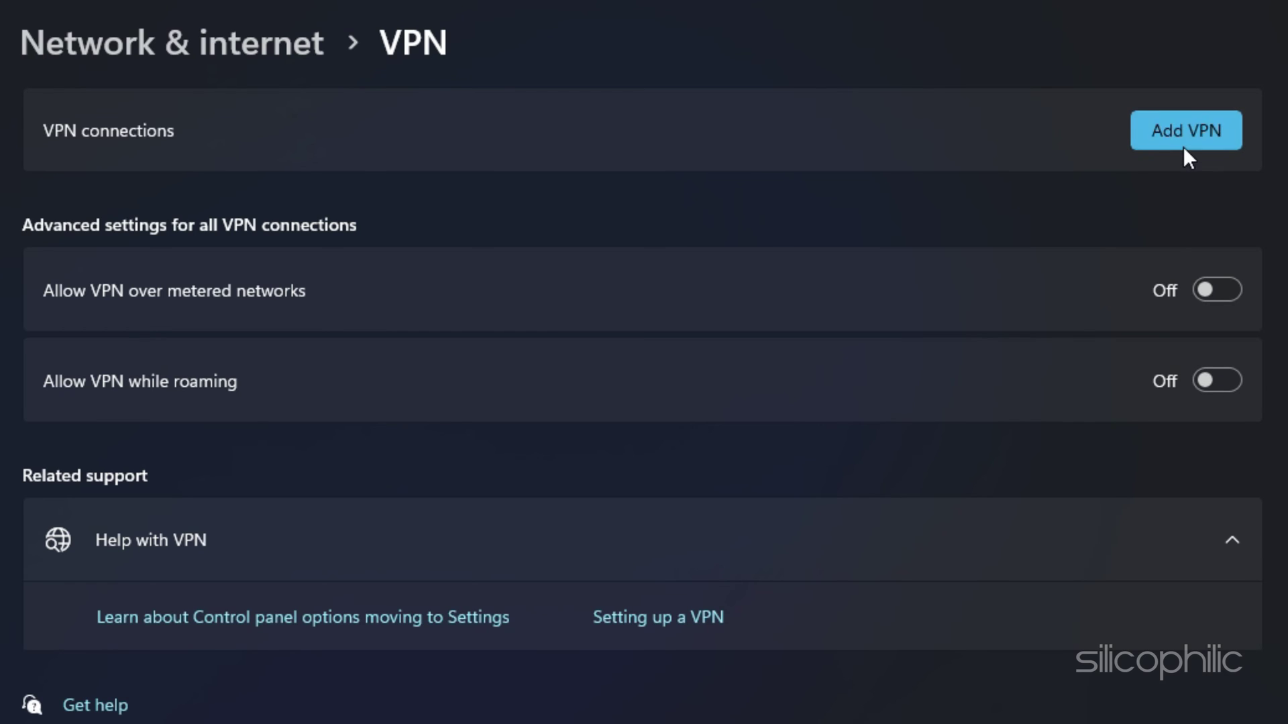
{"action": "left_click", "coordinate": [1184, 146]}
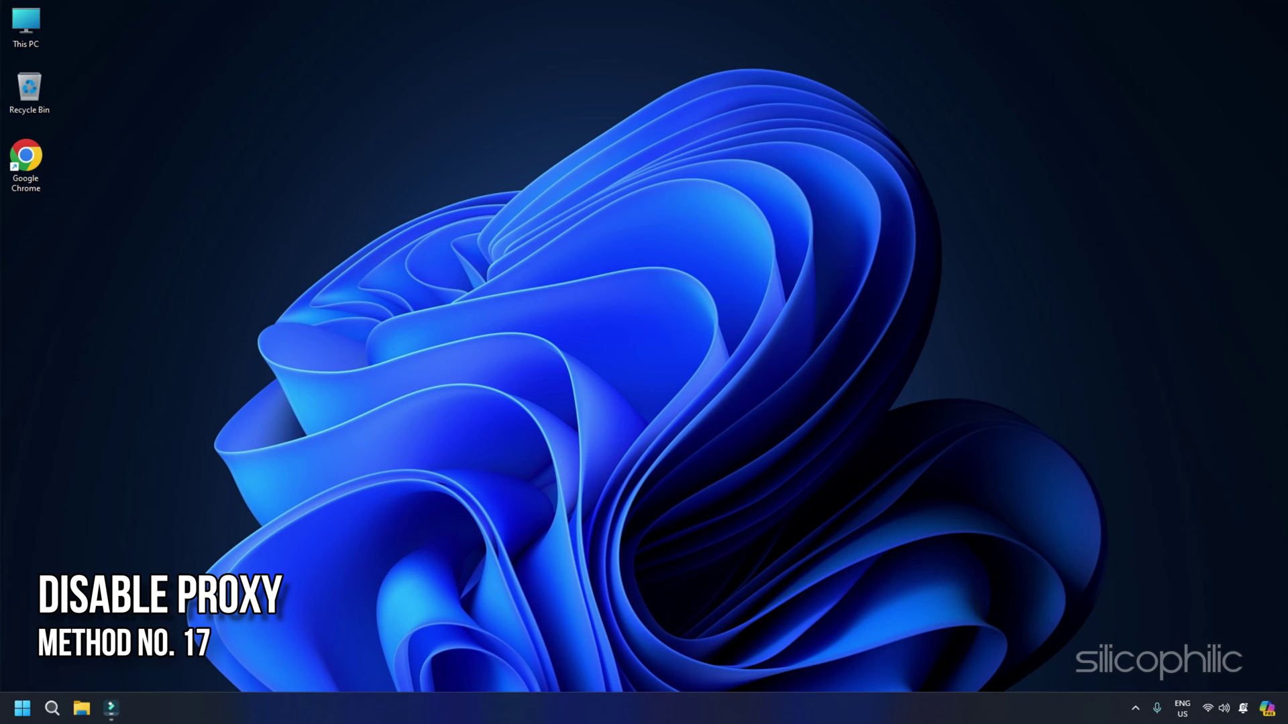
Step: Turn off Use setup script under Network & internet > Proxy in Settings
{"action": "key", "text": "super+i"}
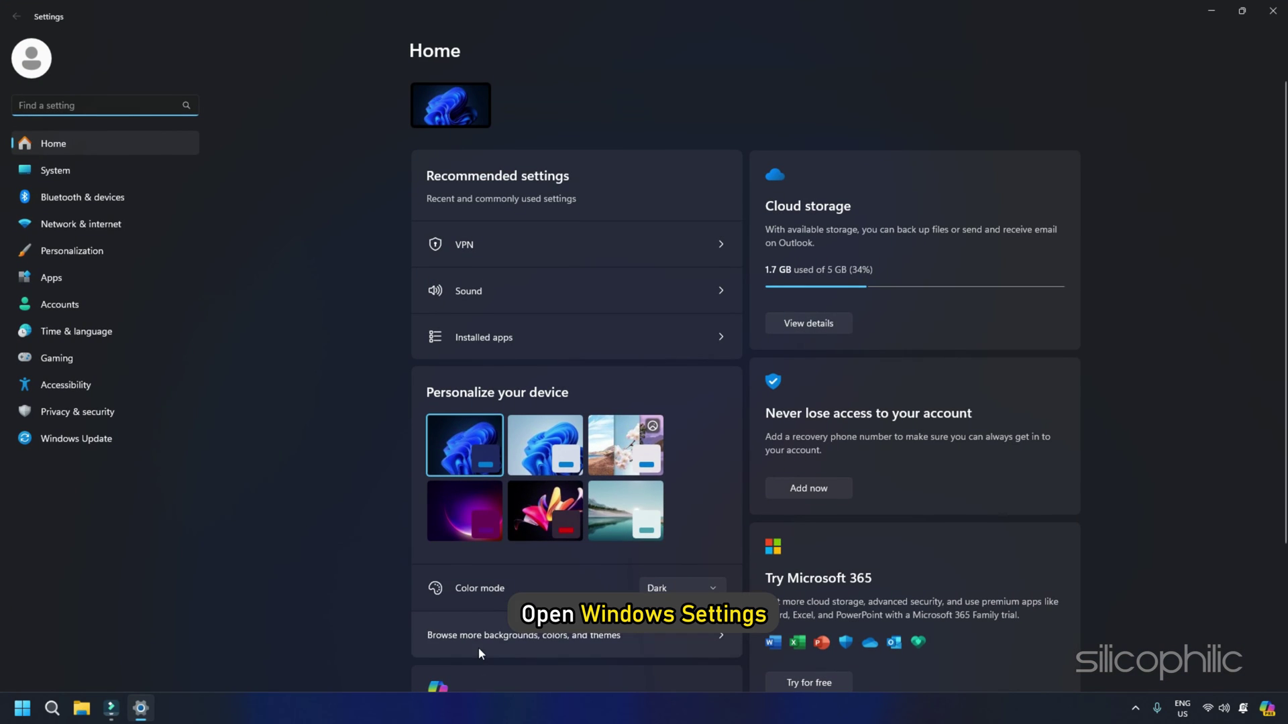
{"action": "left_click", "coordinate": [138, 229]}
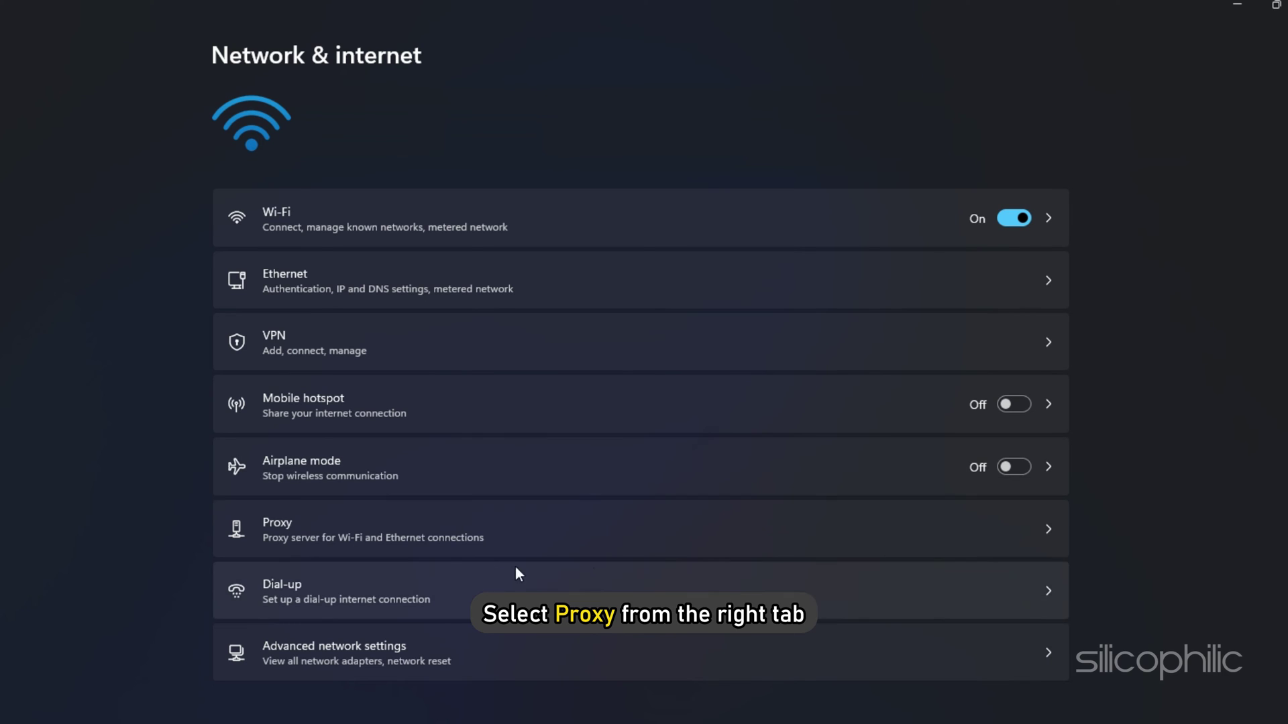
{"action": "left_click", "coordinate": [750, 541]}
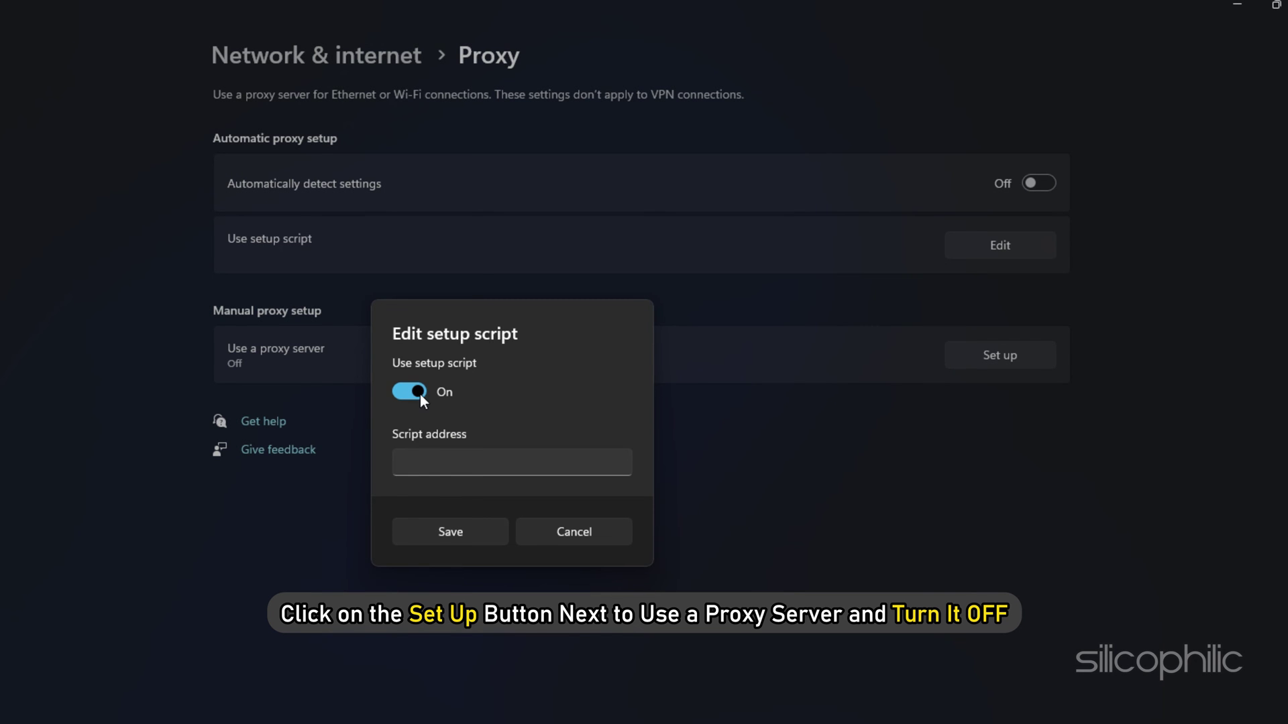
{"action": "left_click", "coordinate": [419, 394]}
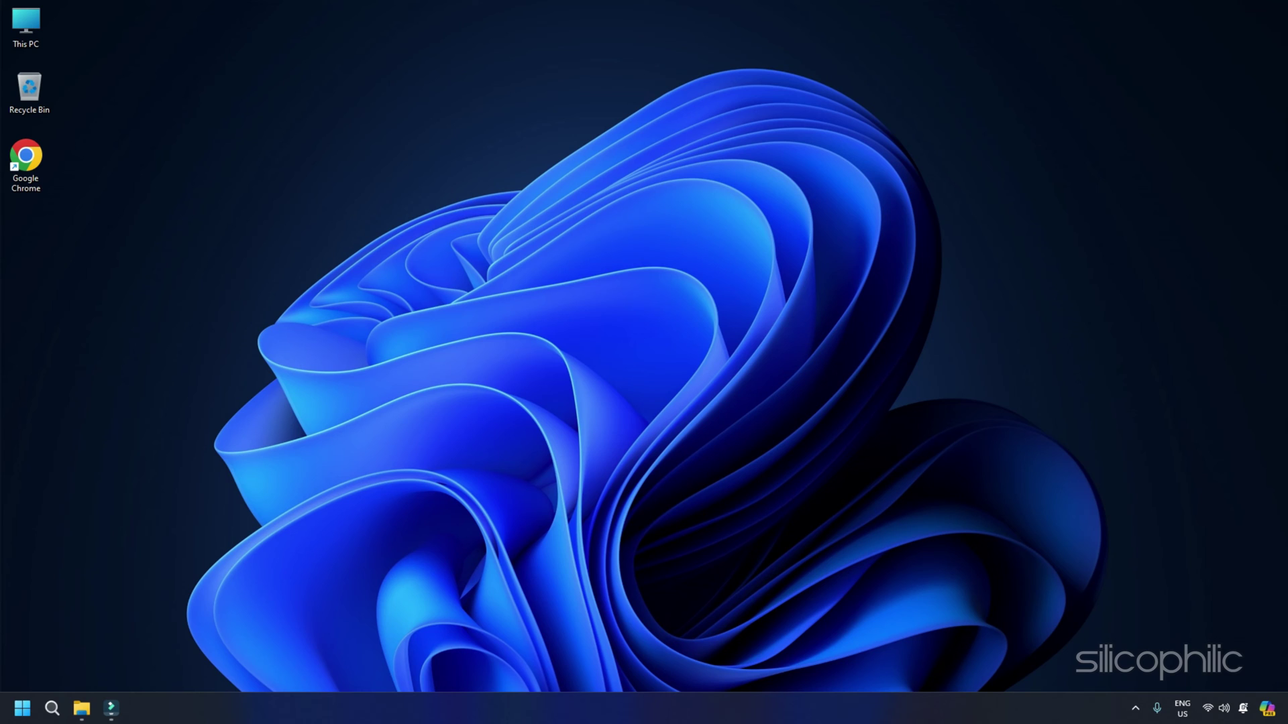
Step: Start Disk Cleanup on drive C: with Clean up system files, confirming drive C: both times
{"action": "left_click", "coordinate": [53, 708]}
{"action": "type", "text": "disk cleanup"}
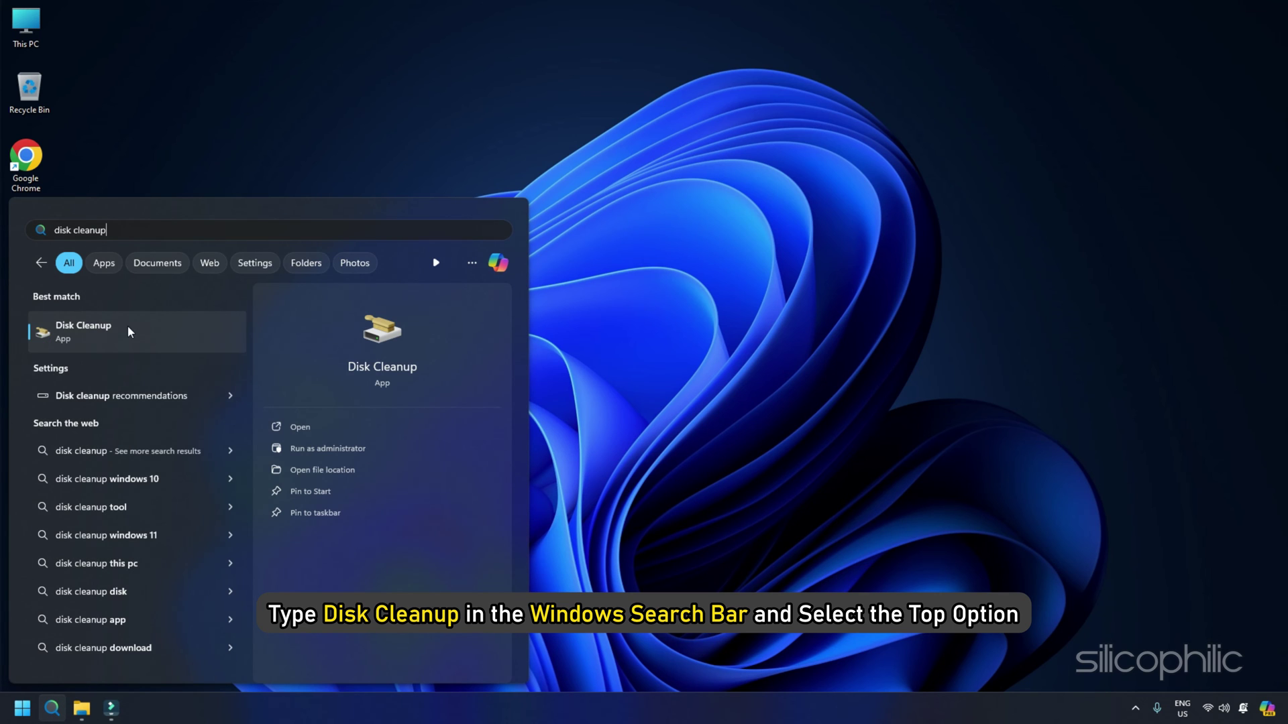
{"action": "left_click", "coordinate": [128, 332]}
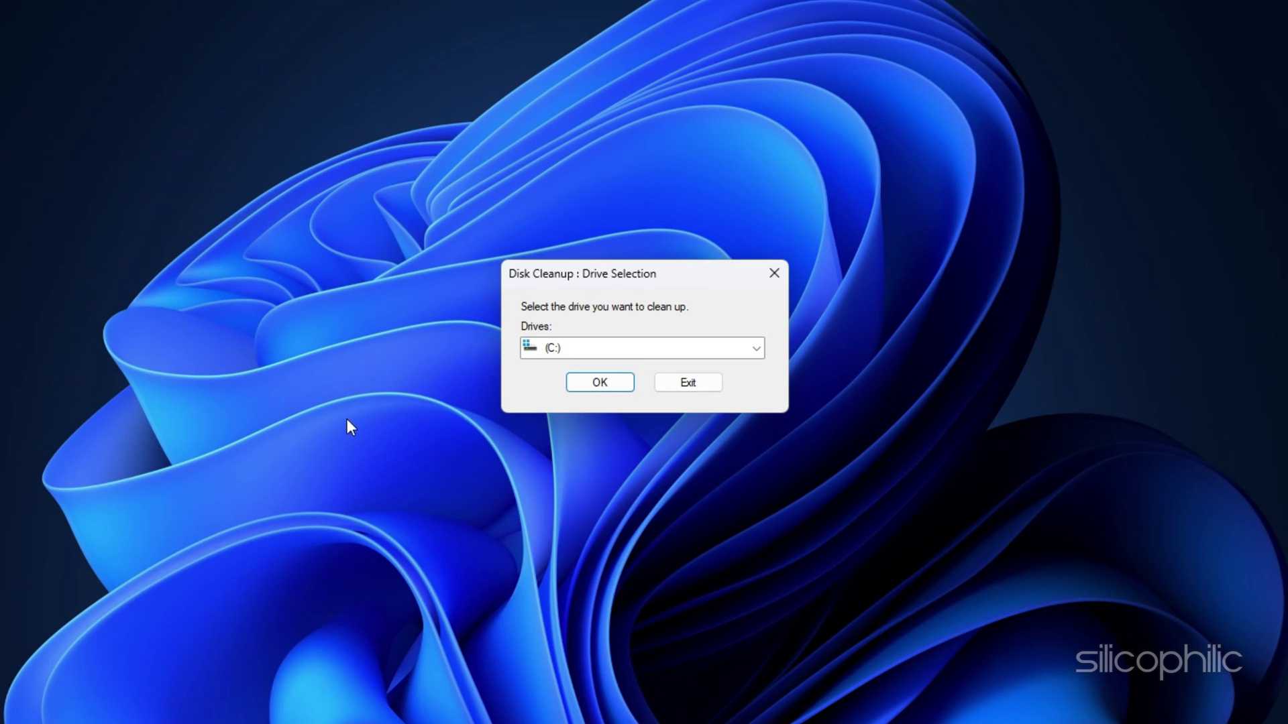
{"action": "left_click", "coordinate": [589, 386]}
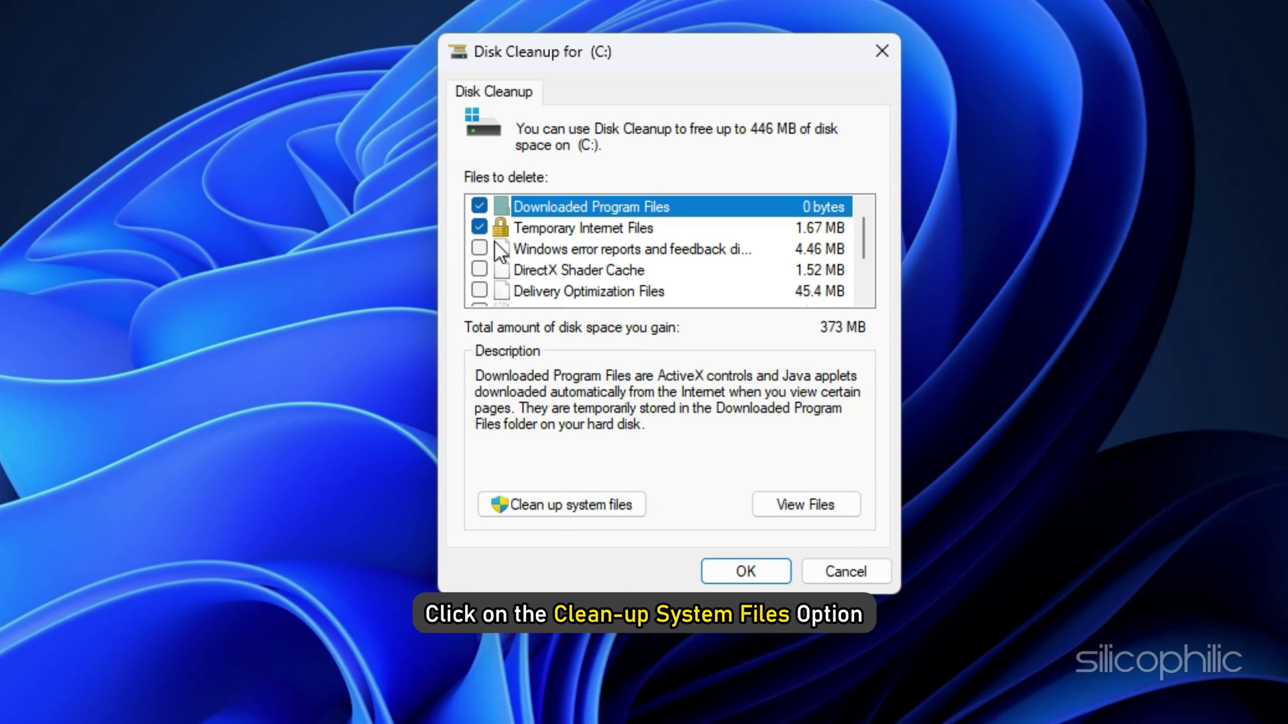
{"action": "left_click", "coordinate": [554, 506]}
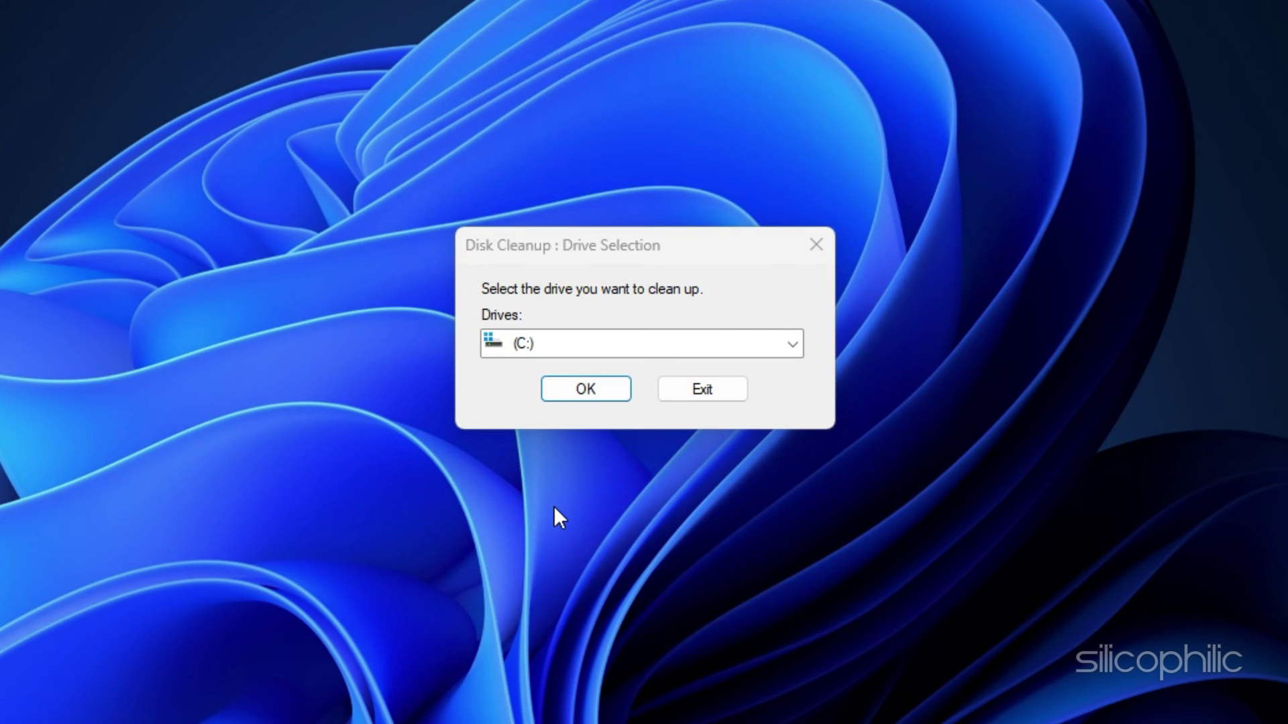
{"action": "left_click", "coordinate": [591, 396]}
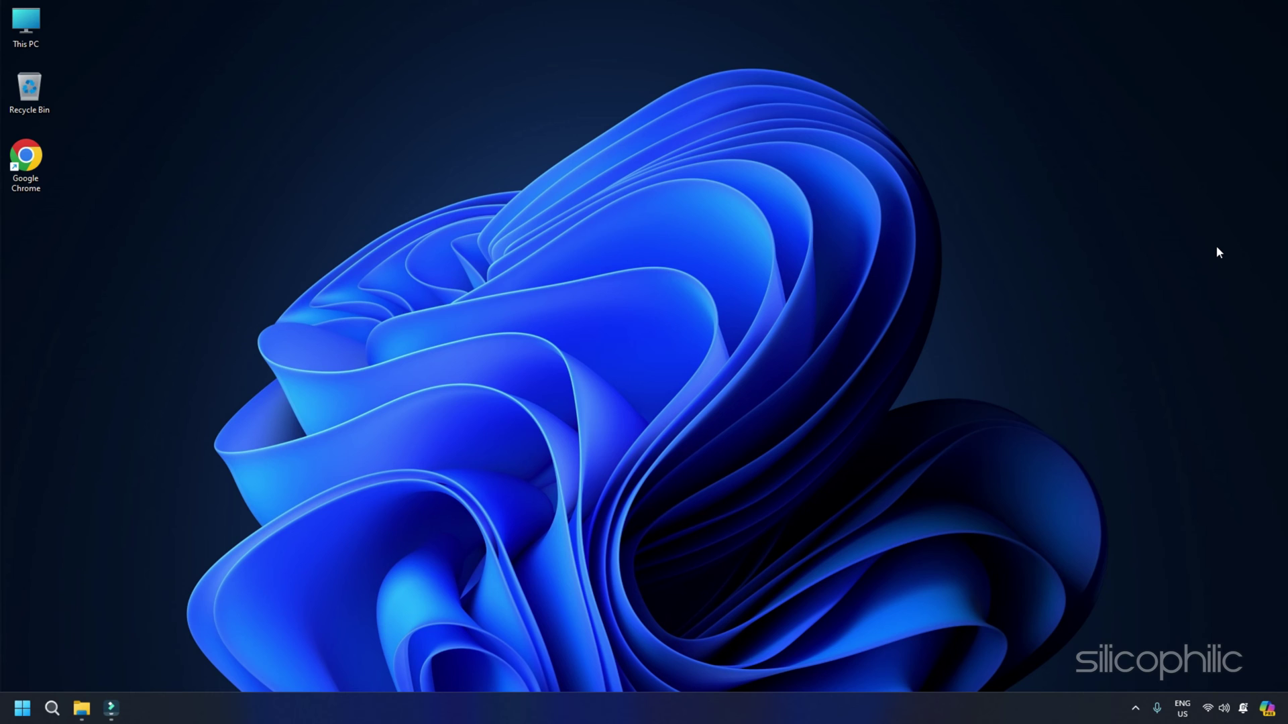
Step: Show the Tools tab of New Volume (D:) Properties from This PC
{"action": "double_click", "coordinate": [34, 20]}
{"action": "right_click", "coordinate": [626, 229]}
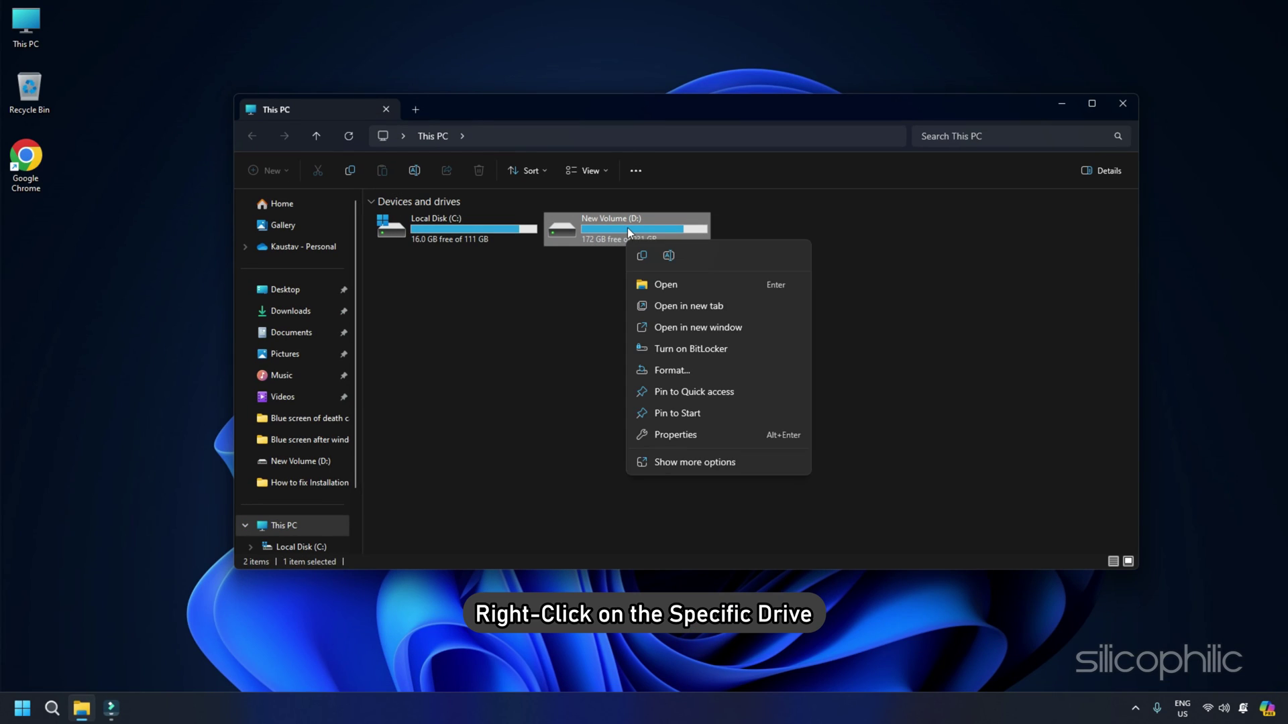
{"action": "left_click", "coordinate": [707, 440]}
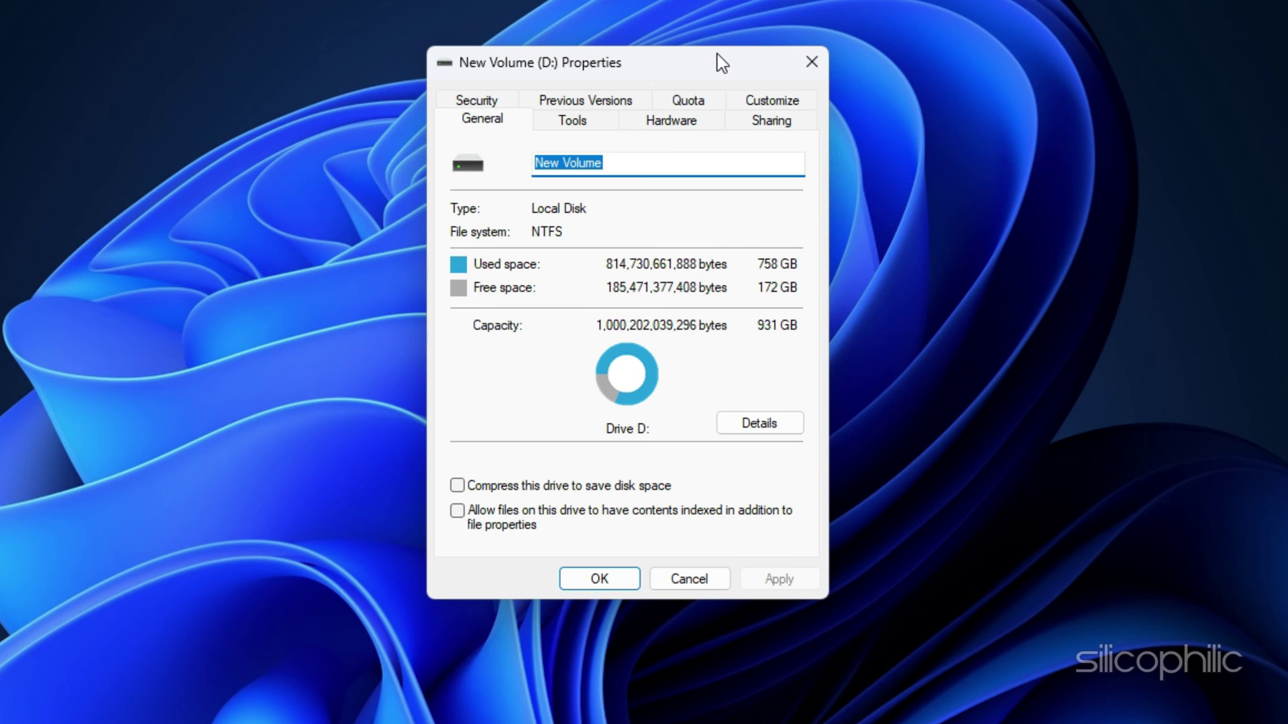
{"action": "left_click", "coordinate": [601, 130]}
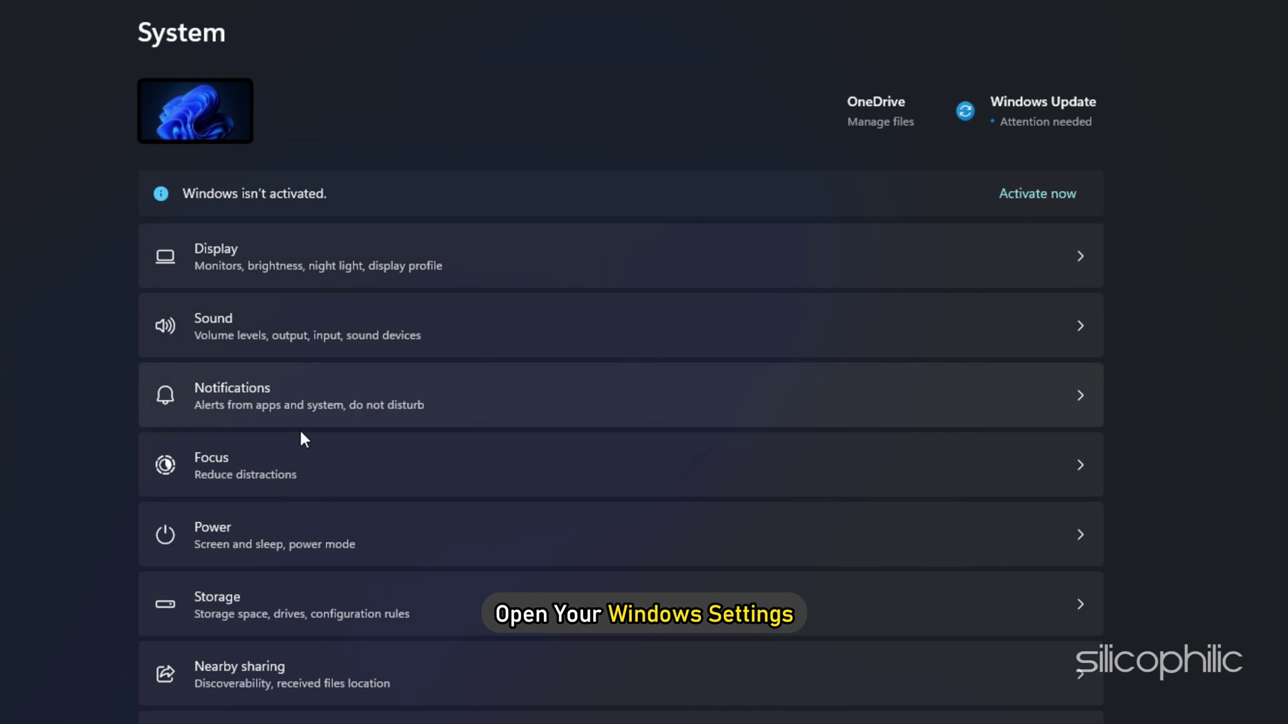
{"action": "scroll", "coordinate": [357, 456], "scroll_direction": "down", "scroll_amount": 3}
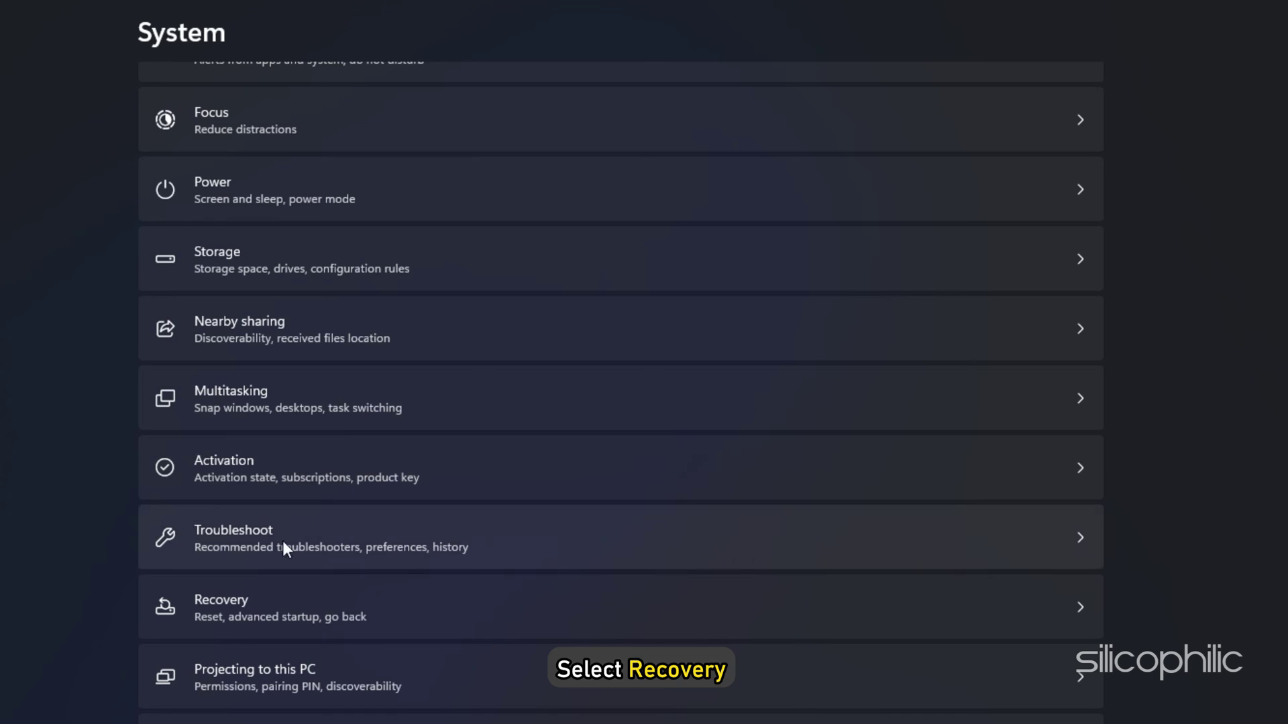
Step: Restart from Recovery, then choose Troubleshoot > Advanced options > UEFI Firmware Settings
{"action": "left_click", "coordinate": [234, 600]}
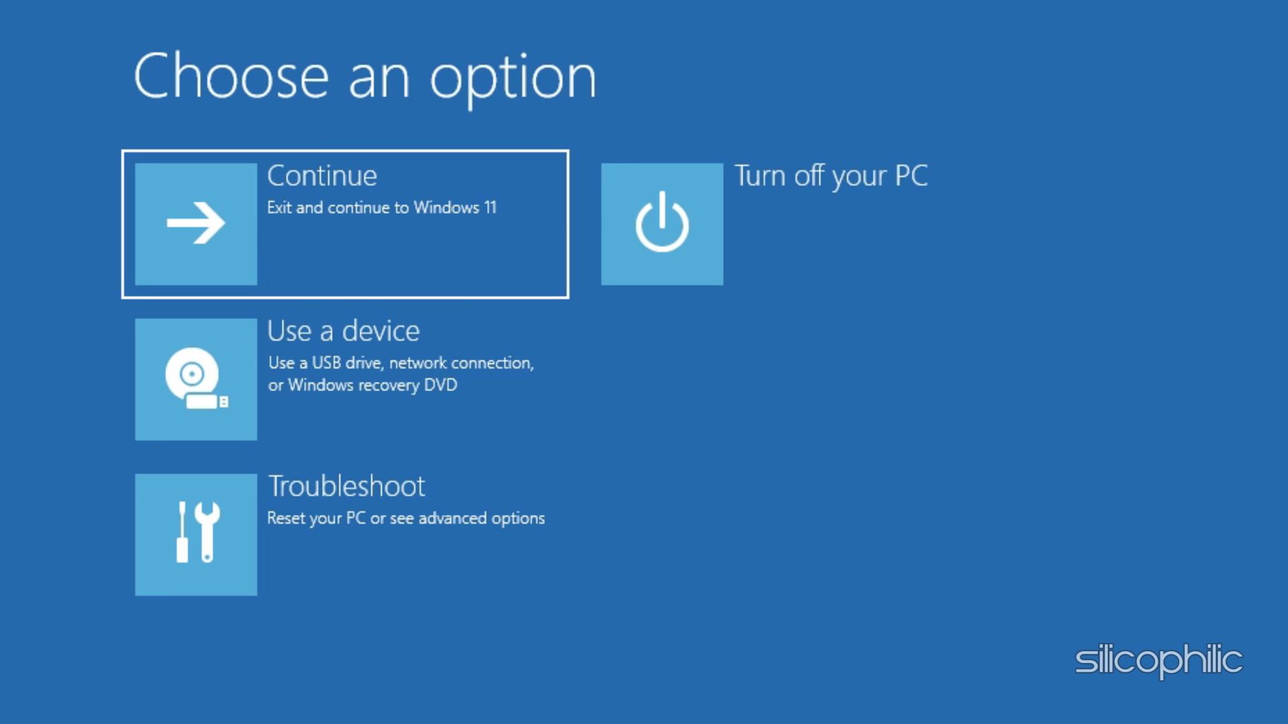
{"action": "left_click", "coordinate": [541, 575]}
{"action": "left_click", "coordinate": [204, 428]}
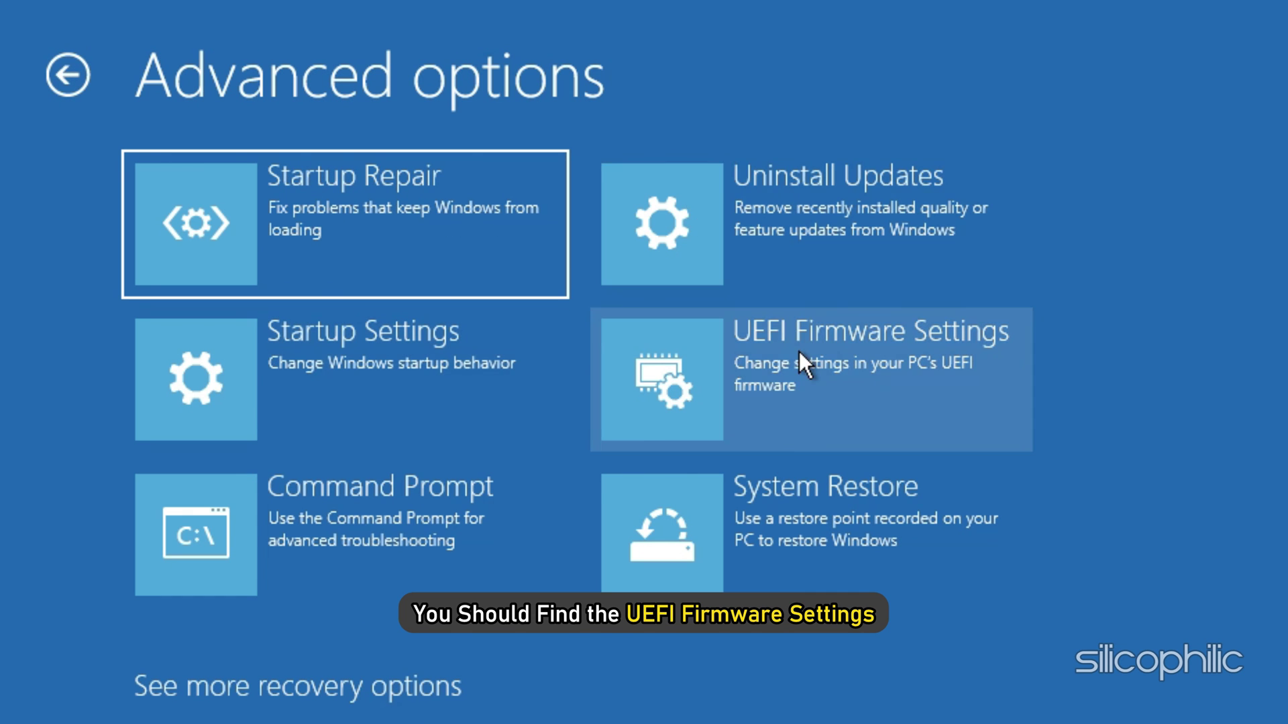
{"action": "left_click", "coordinate": [799, 355]}
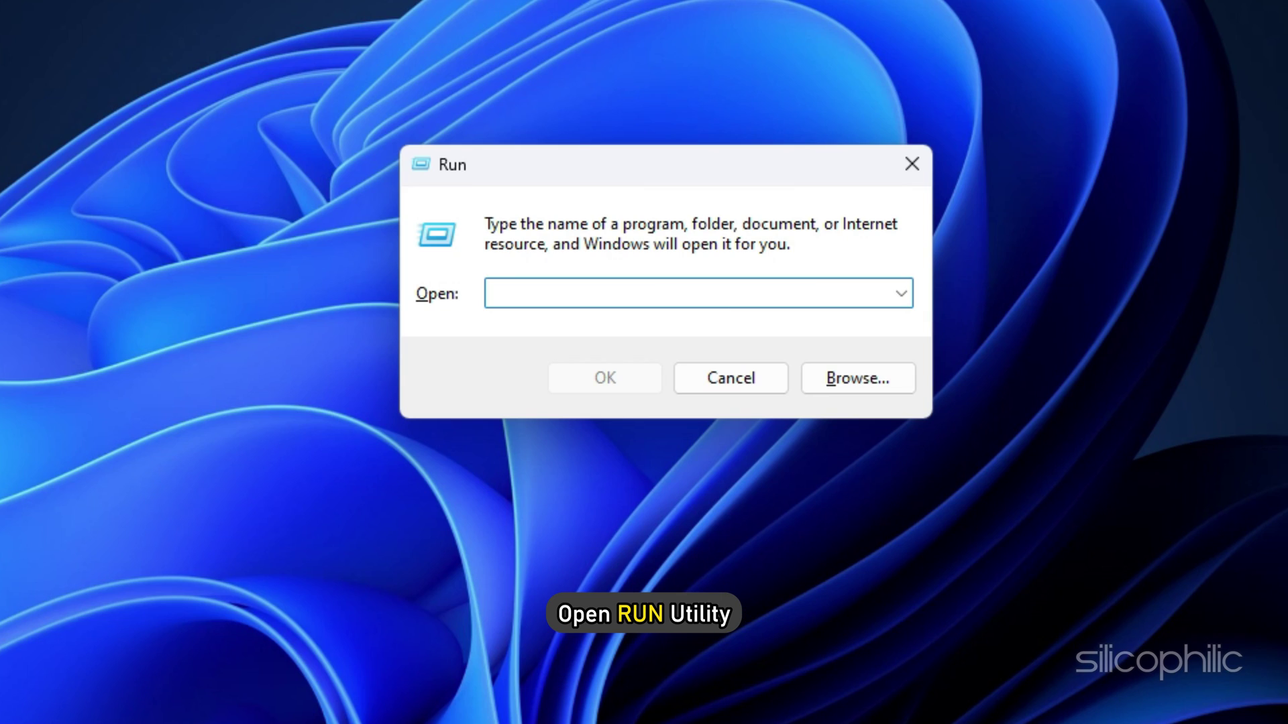
{"action": "type", "text": "mdsched.exe"}
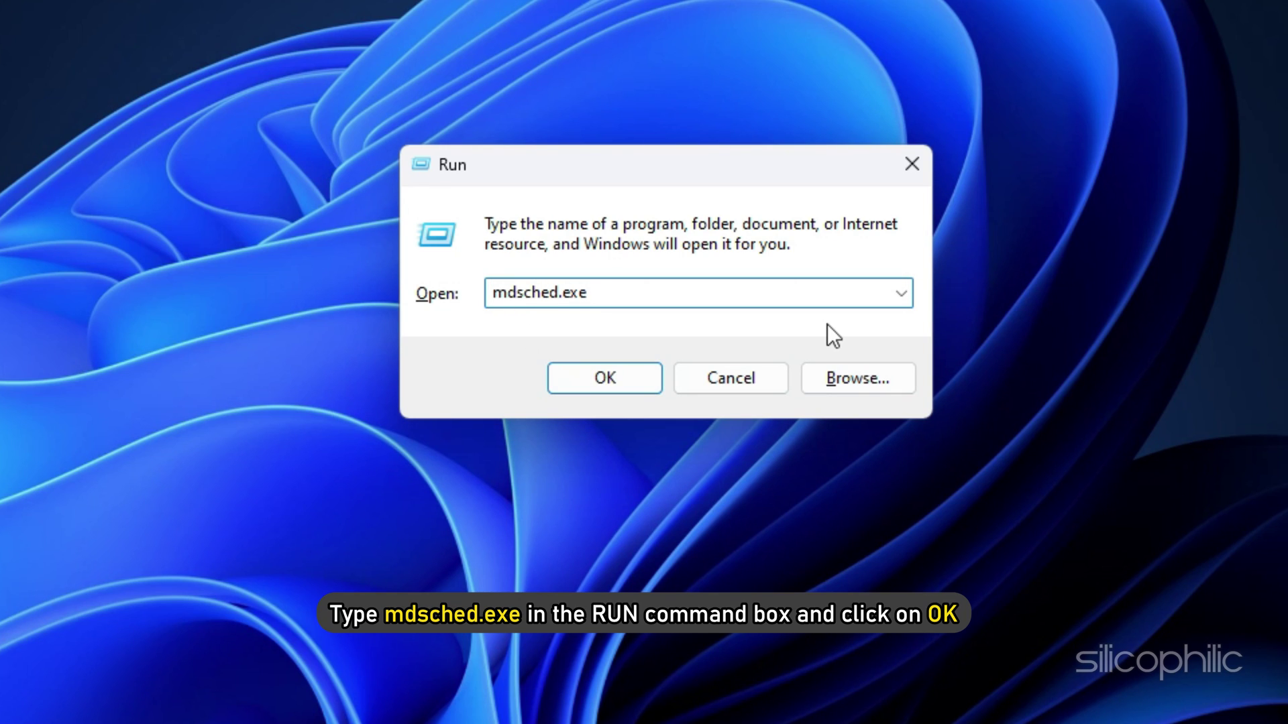
Step: Launch Windows Memory Diagnostic by running mdsched.exe from the Run box
{"action": "key", "text": "Return"}
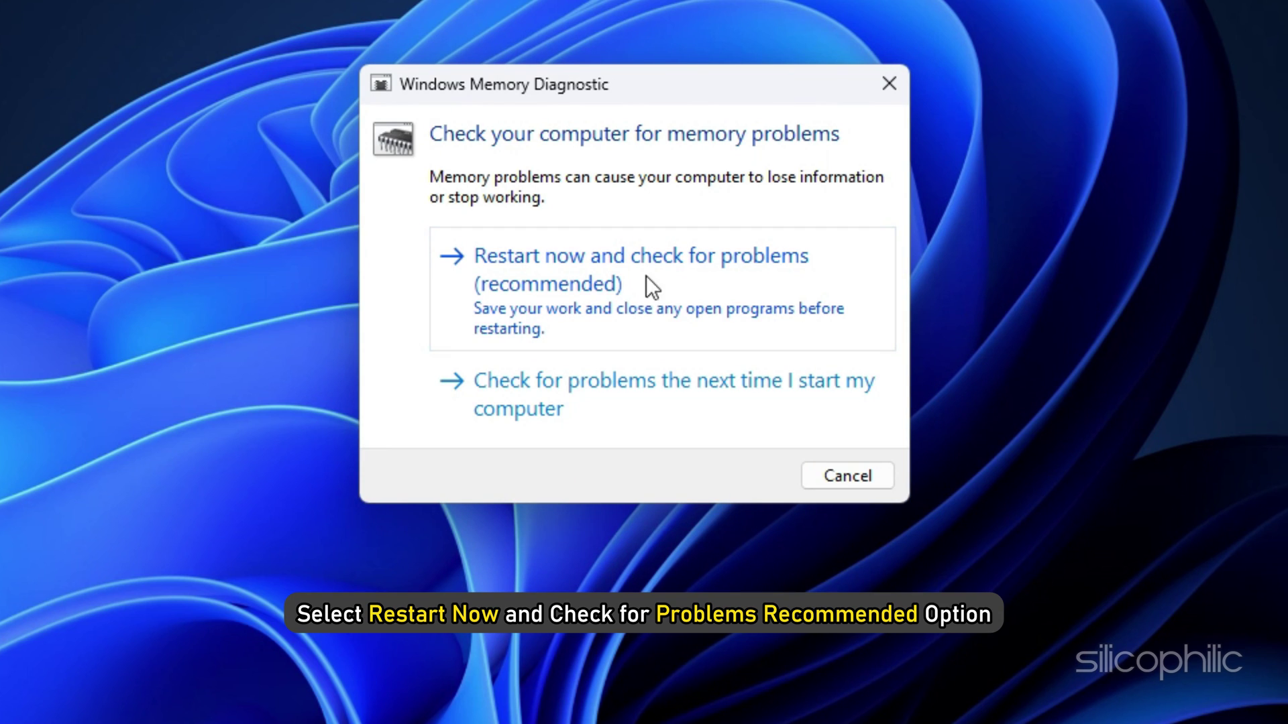